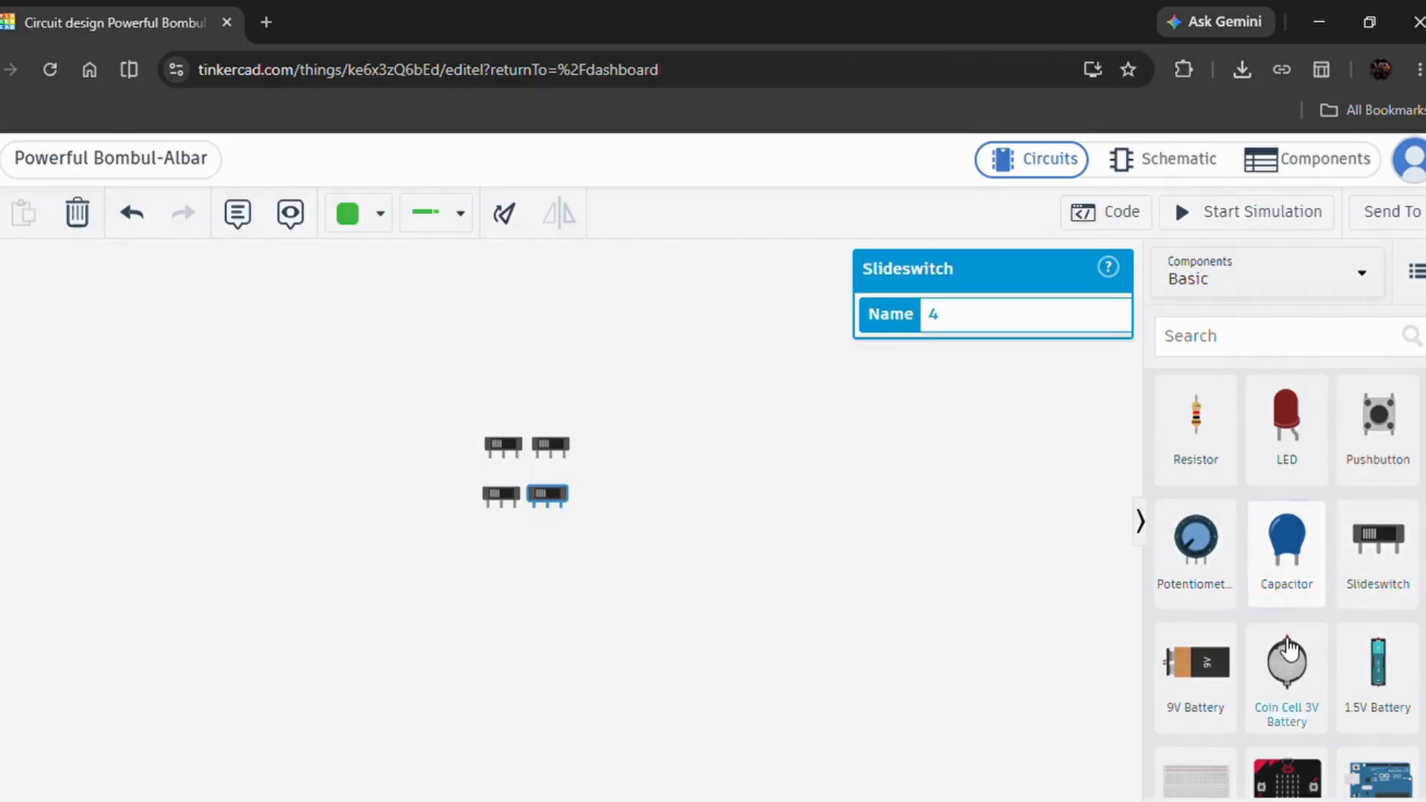
Step: Place a 9V battery beside the four slideswitches, with its terminals facing them
{"action": "left_click", "coordinate": [1214, 656]}
{"action": "left_click_drag", "start_coordinate": [1214, 656], "coordinate": [885, 494]}
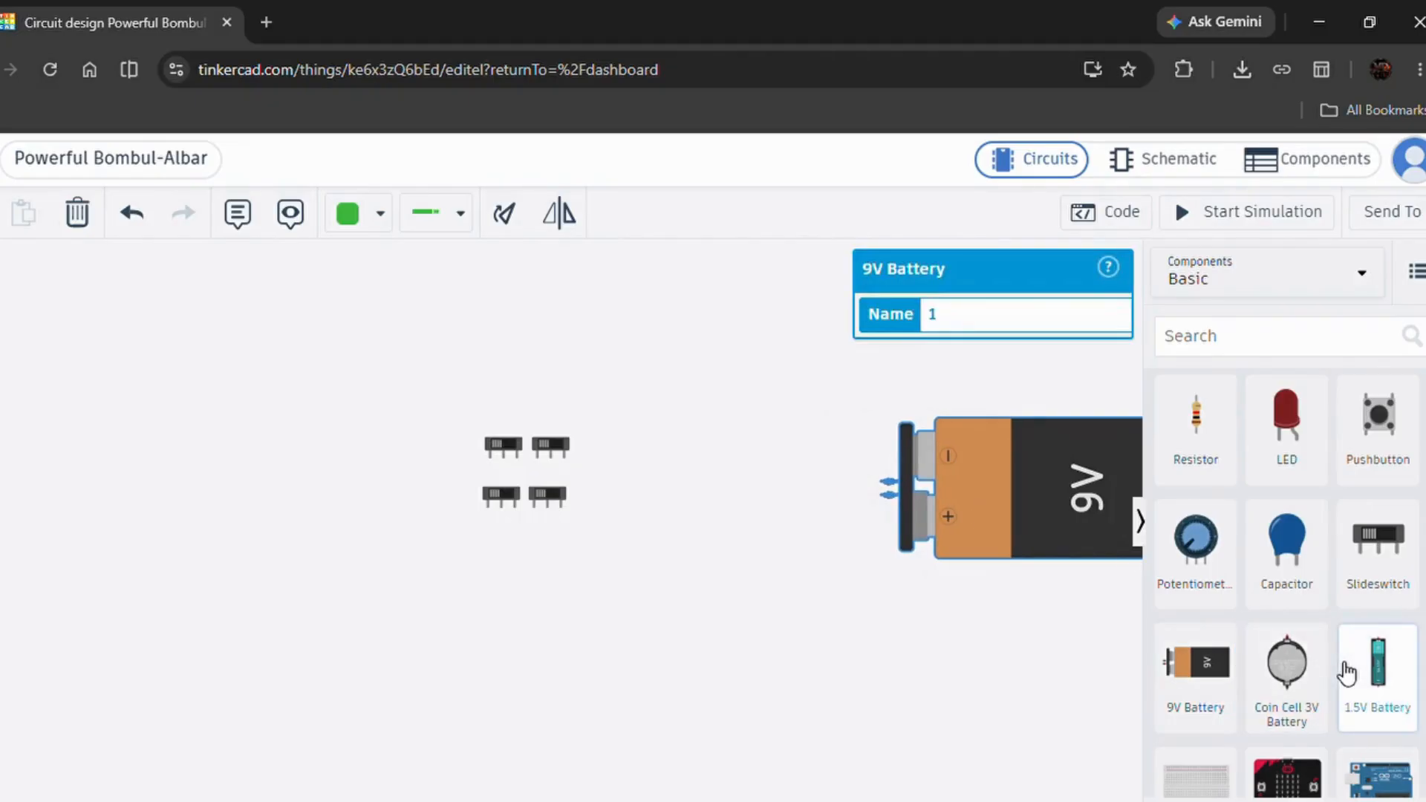
{"action": "scroll", "coordinate": [1345, 665], "scroll_direction": "down", "scroll_amount": 3}
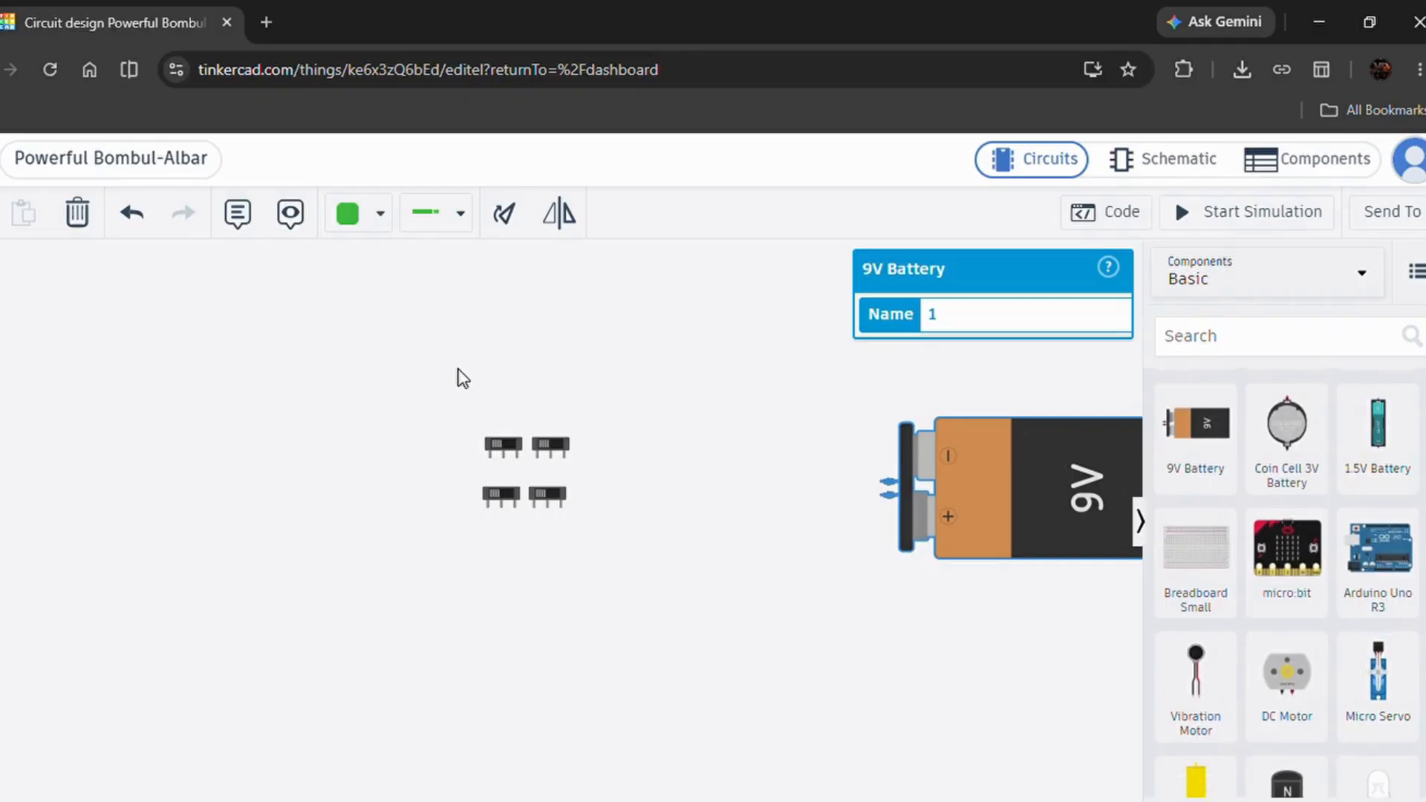
Step: Wire the upper two slideswitches together, joining their outer terminals with a wire routed below and their inner terminals directly
{"action": "left_click", "coordinate": [490, 460]}
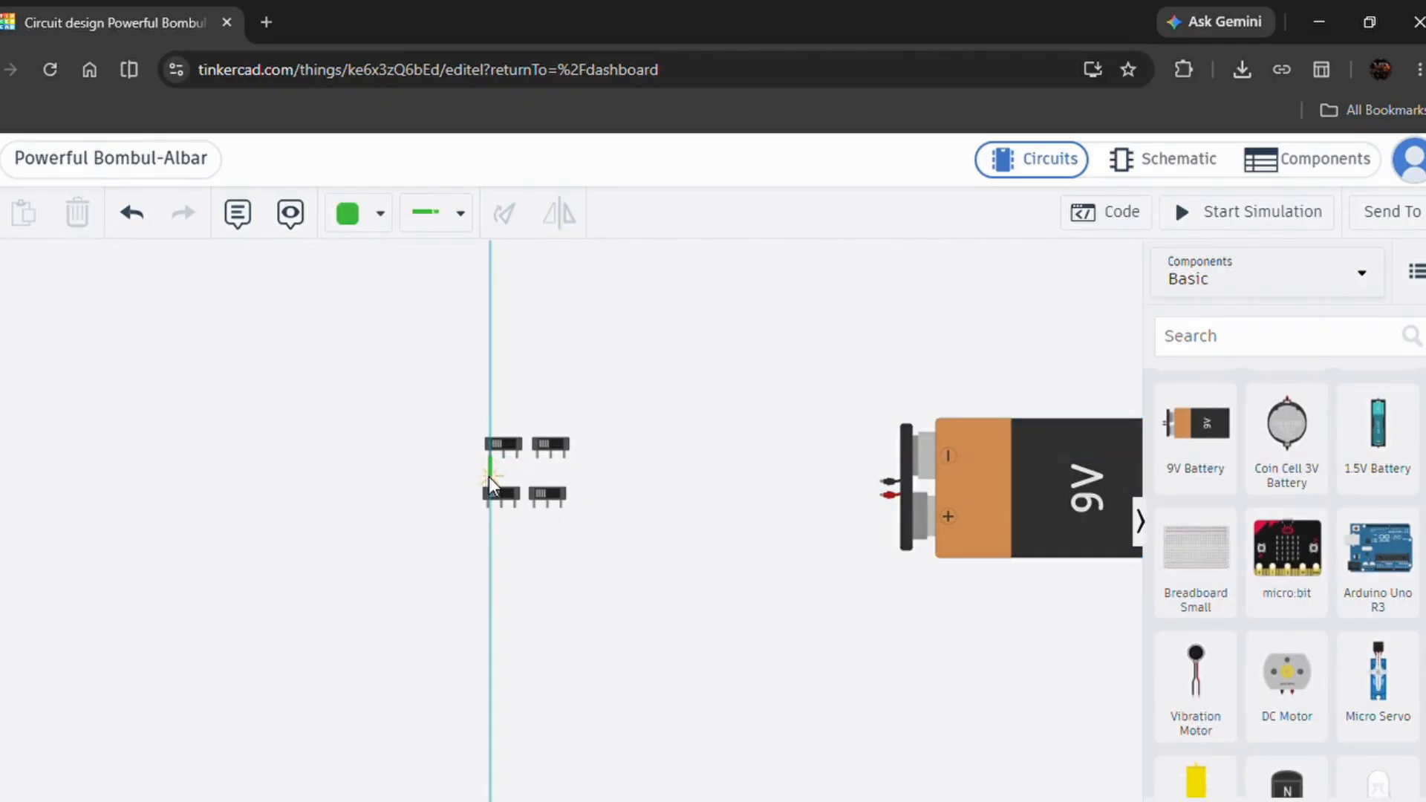
{"action": "left_click", "coordinate": [489, 477]}
{"action": "left_click", "coordinate": [563, 476]}
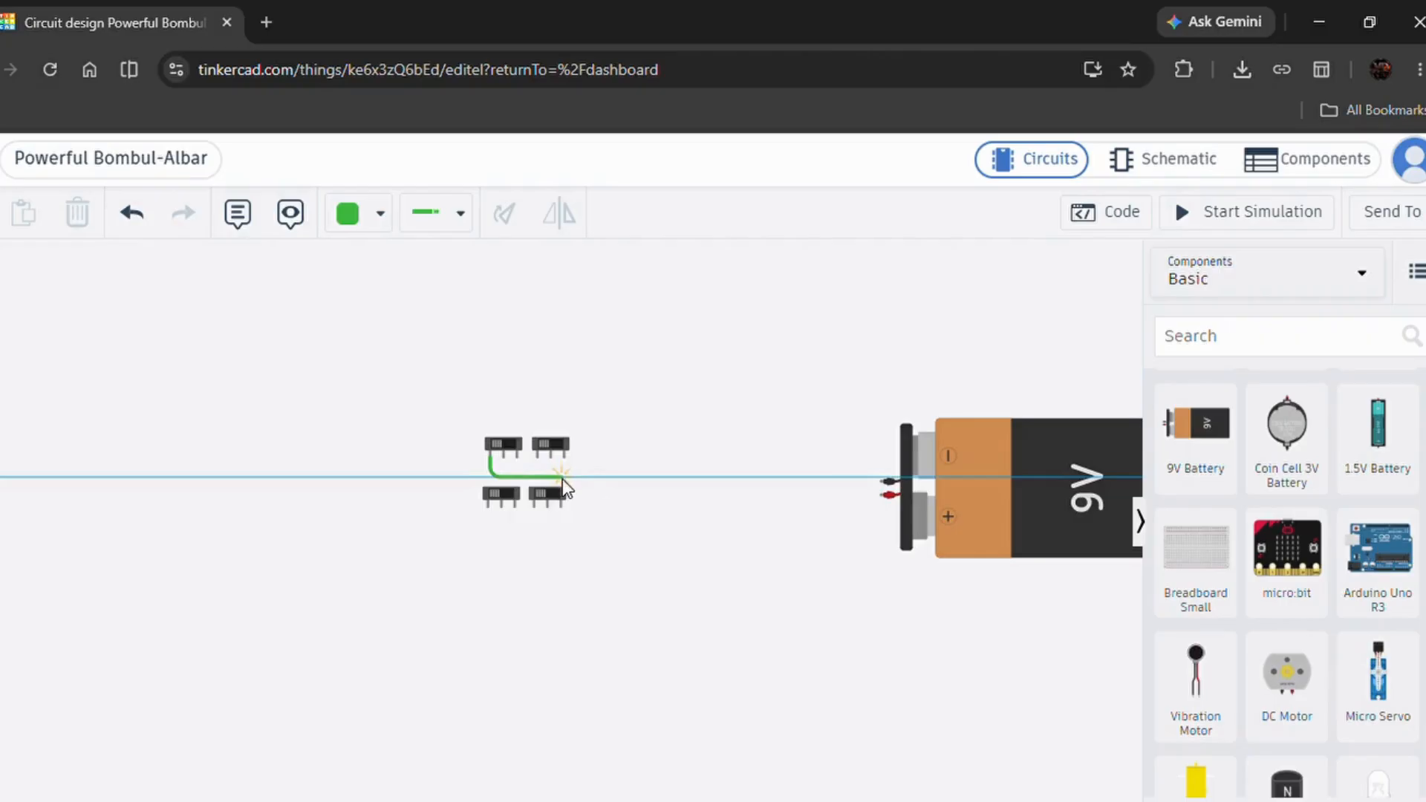
{"action": "left_click", "coordinate": [564, 456]}
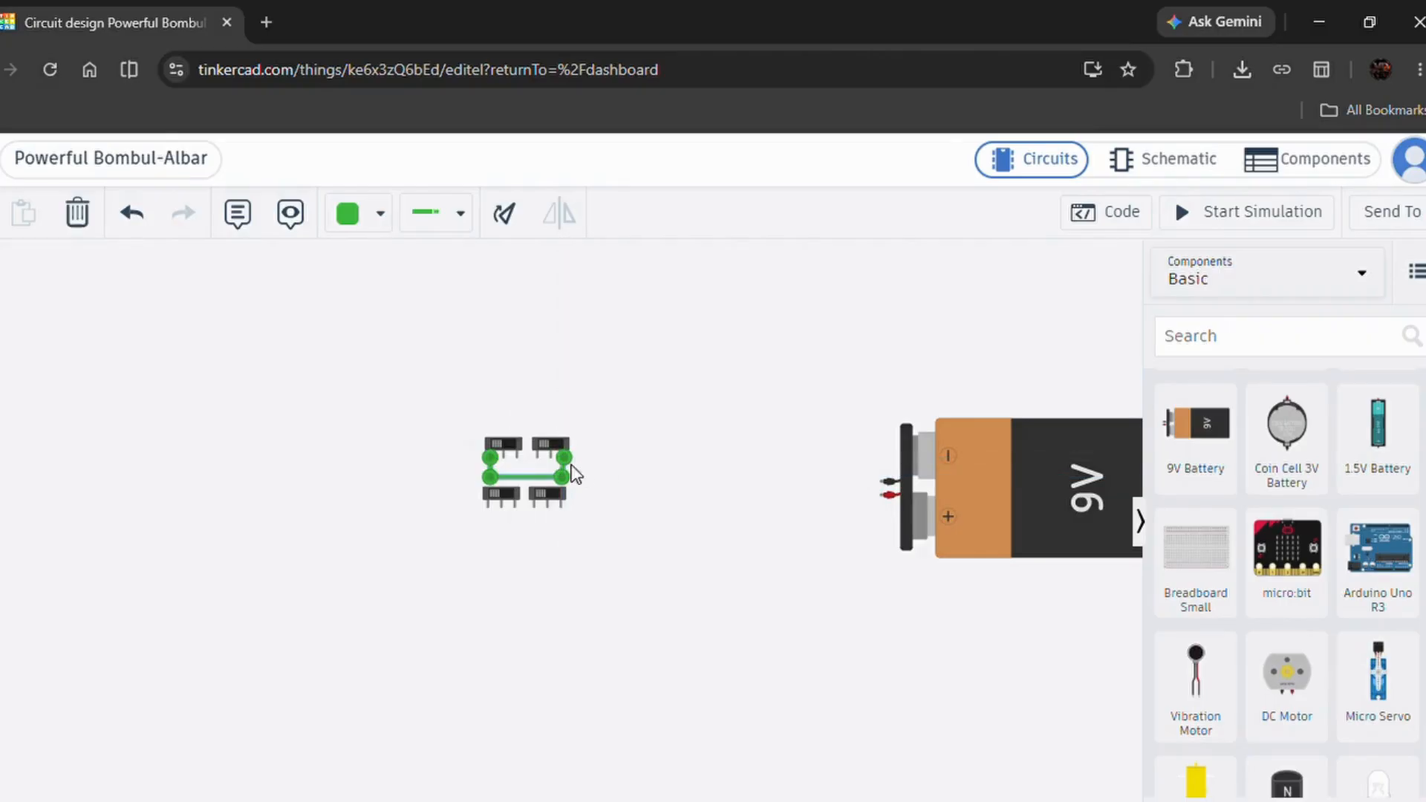
{"action": "left_click", "coordinate": [514, 457]}
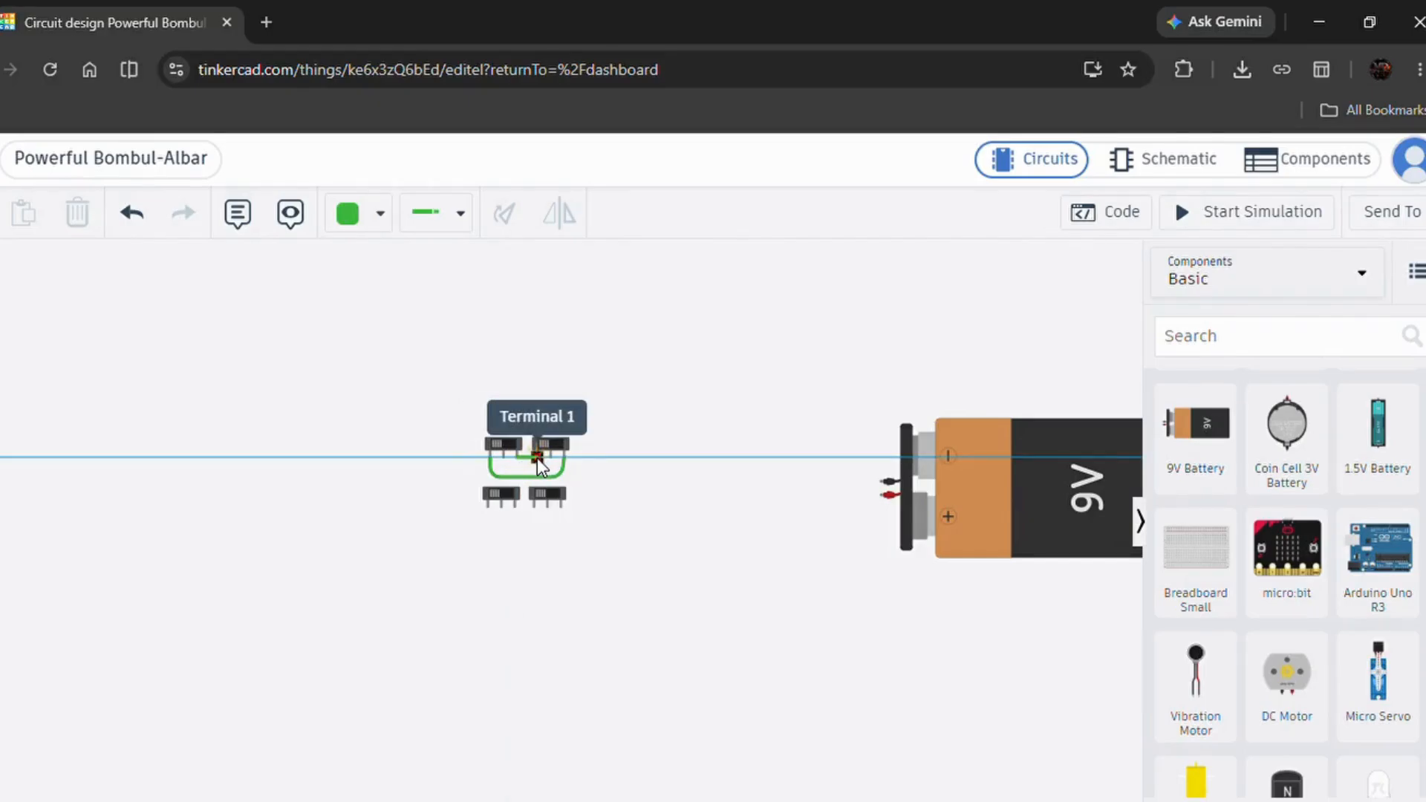
{"action": "left_click", "coordinate": [537, 457]}
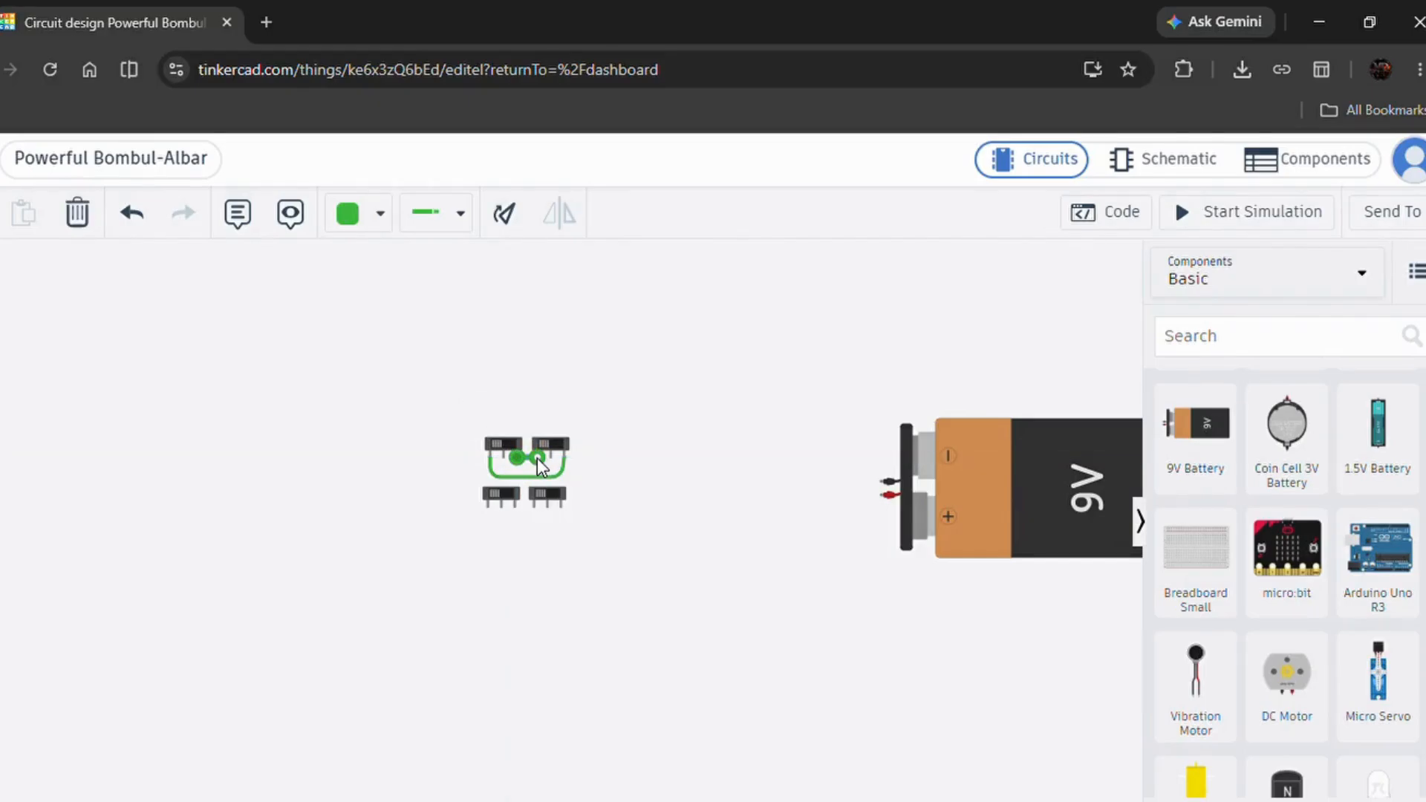
Step: Wire the lower two slideswitches together, outer terminal to outer terminal around the underside and inner terminal to inner terminal
{"action": "left_click", "coordinate": [486, 511]}
{"action": "left_click", "coordinate": [488, 532]}
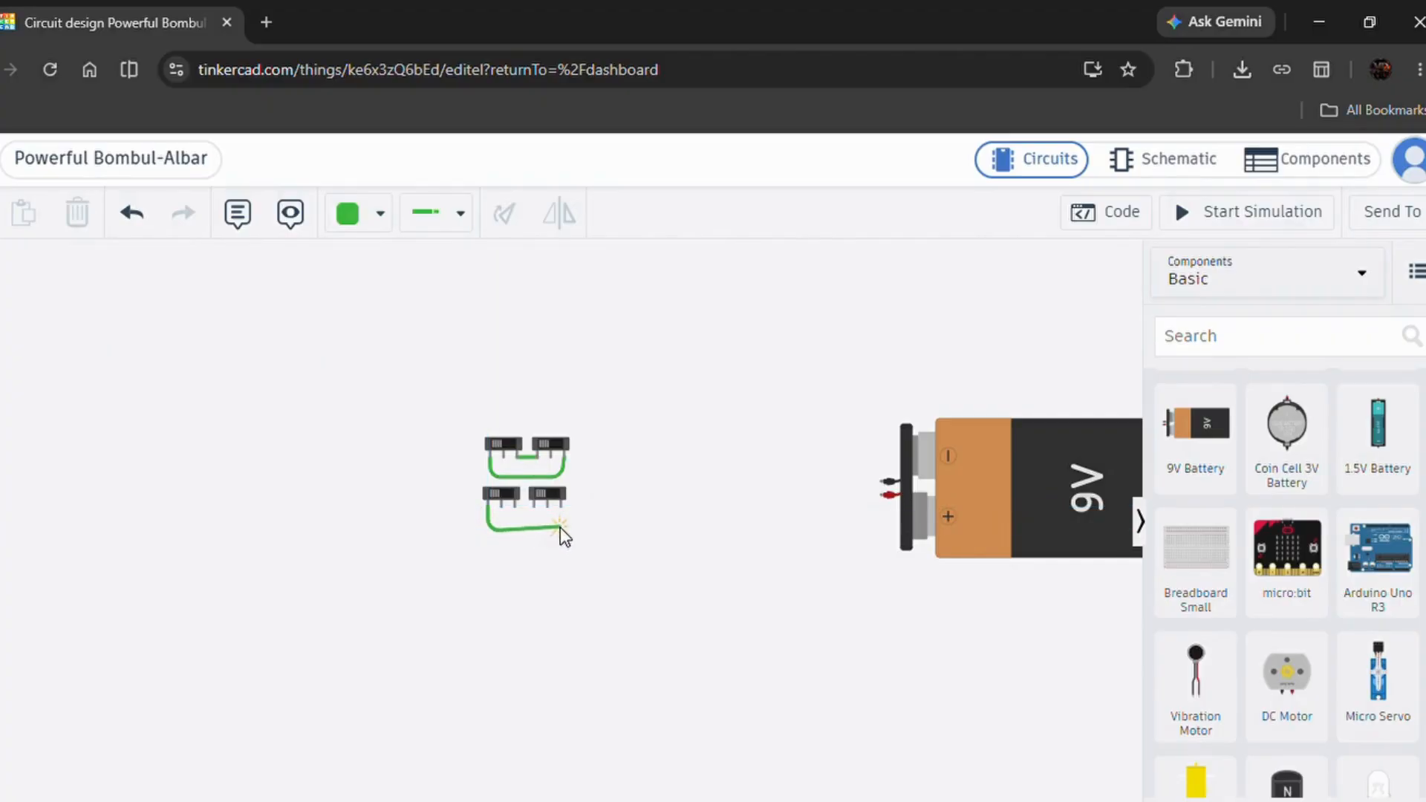
{"action": "left_click", "coordinate": [560, 530]}
{"action": "left_click", "coordinate": [563, 509]}
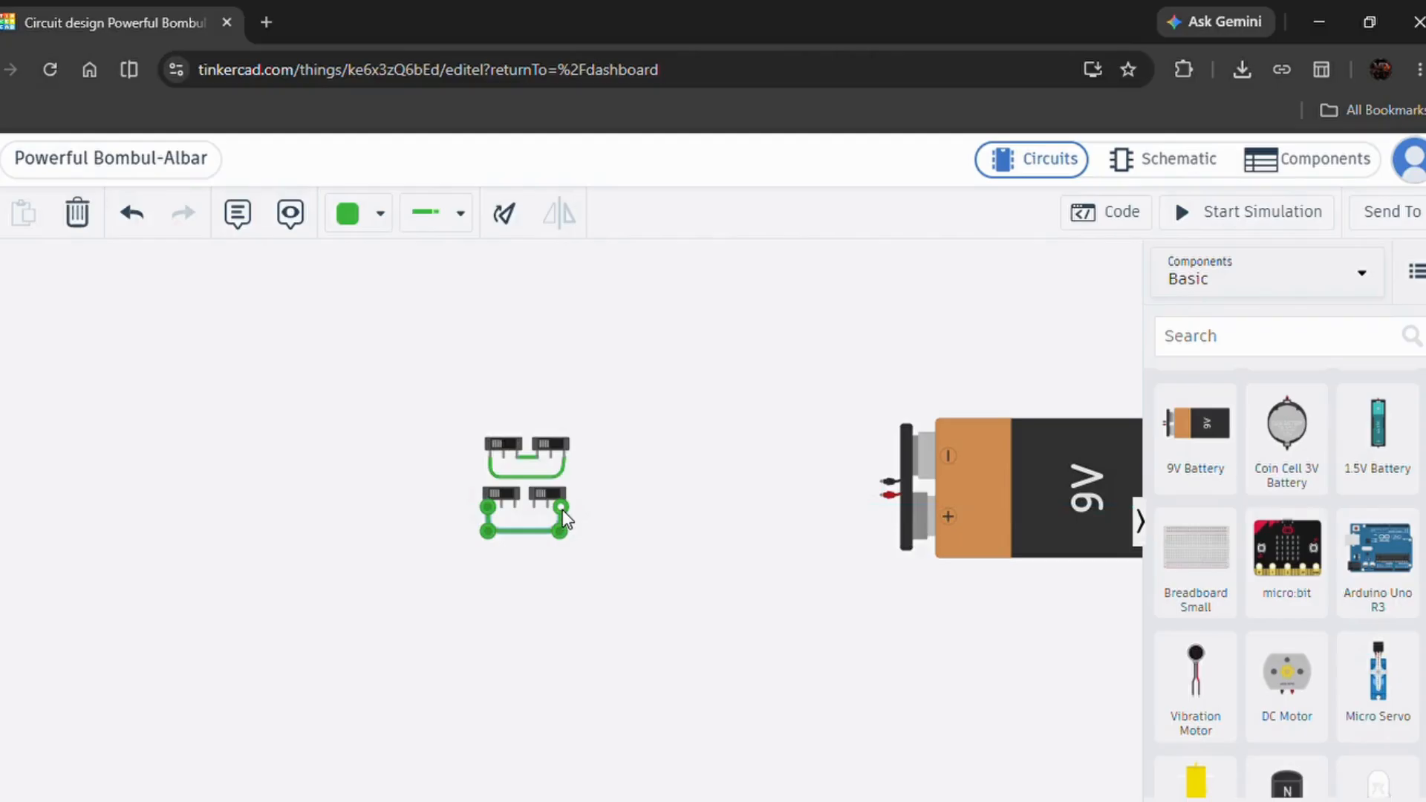
{"action": "left_click", "coordinate": [518, 506]}
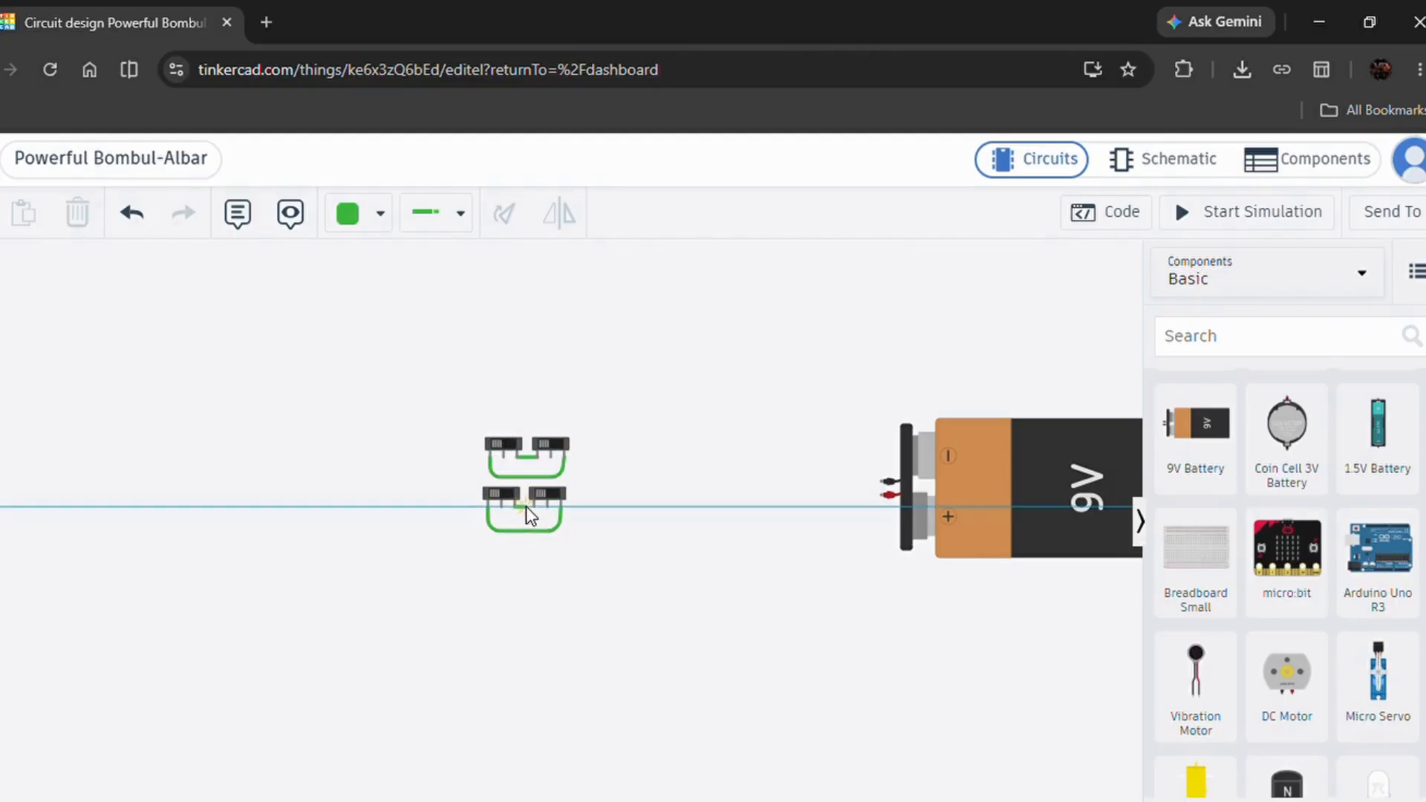
{"action": "left_click", "coordinate": [532, 506]}
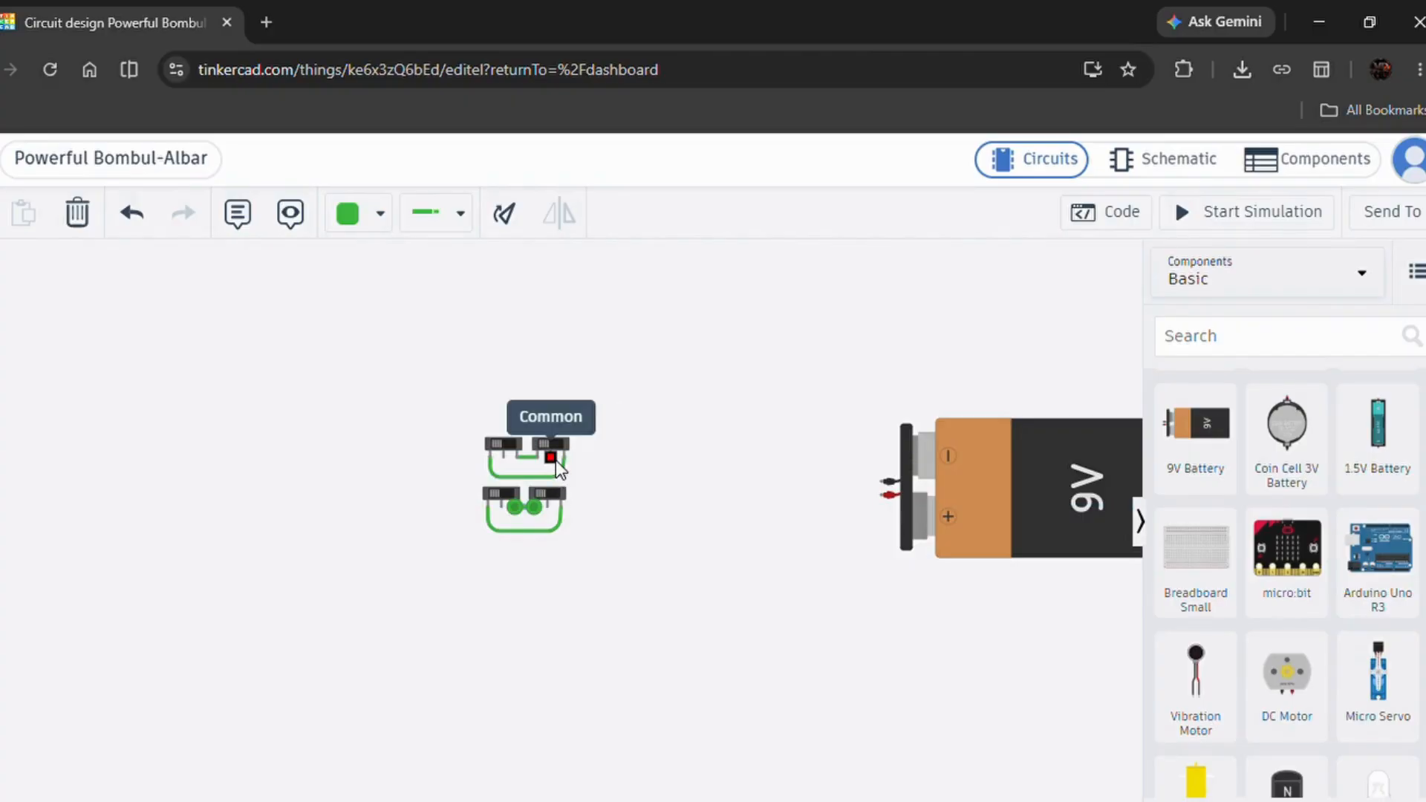
Step: Connect the Common terminal of each upper slideswitch to the Common terminal of the slideswitch directly below it
{"action": "left_click", "coordinate": [554, 459]}
{"action": "left_click", "coordinate": [547, 505]}
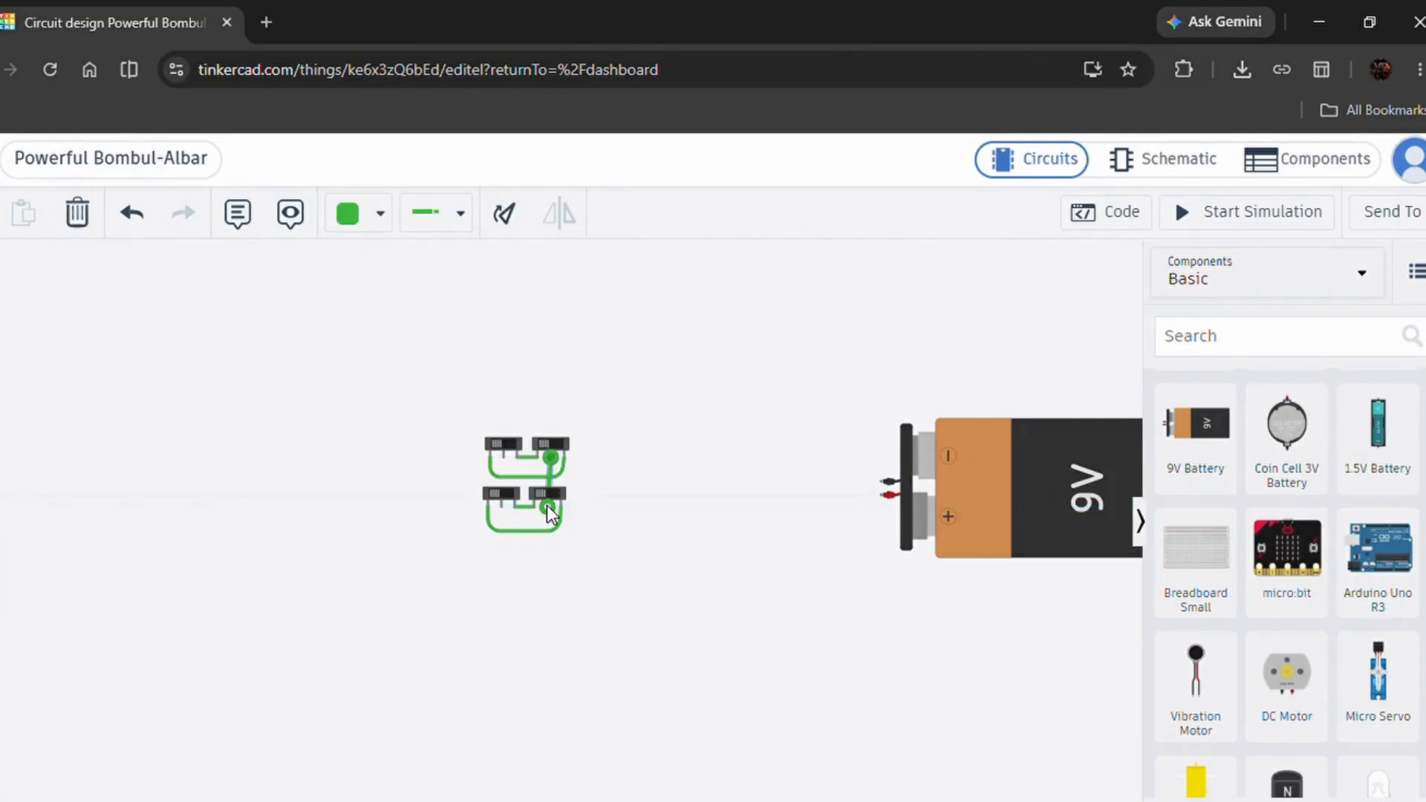
{"action": "left_click", "coordinate": [500, 457]}
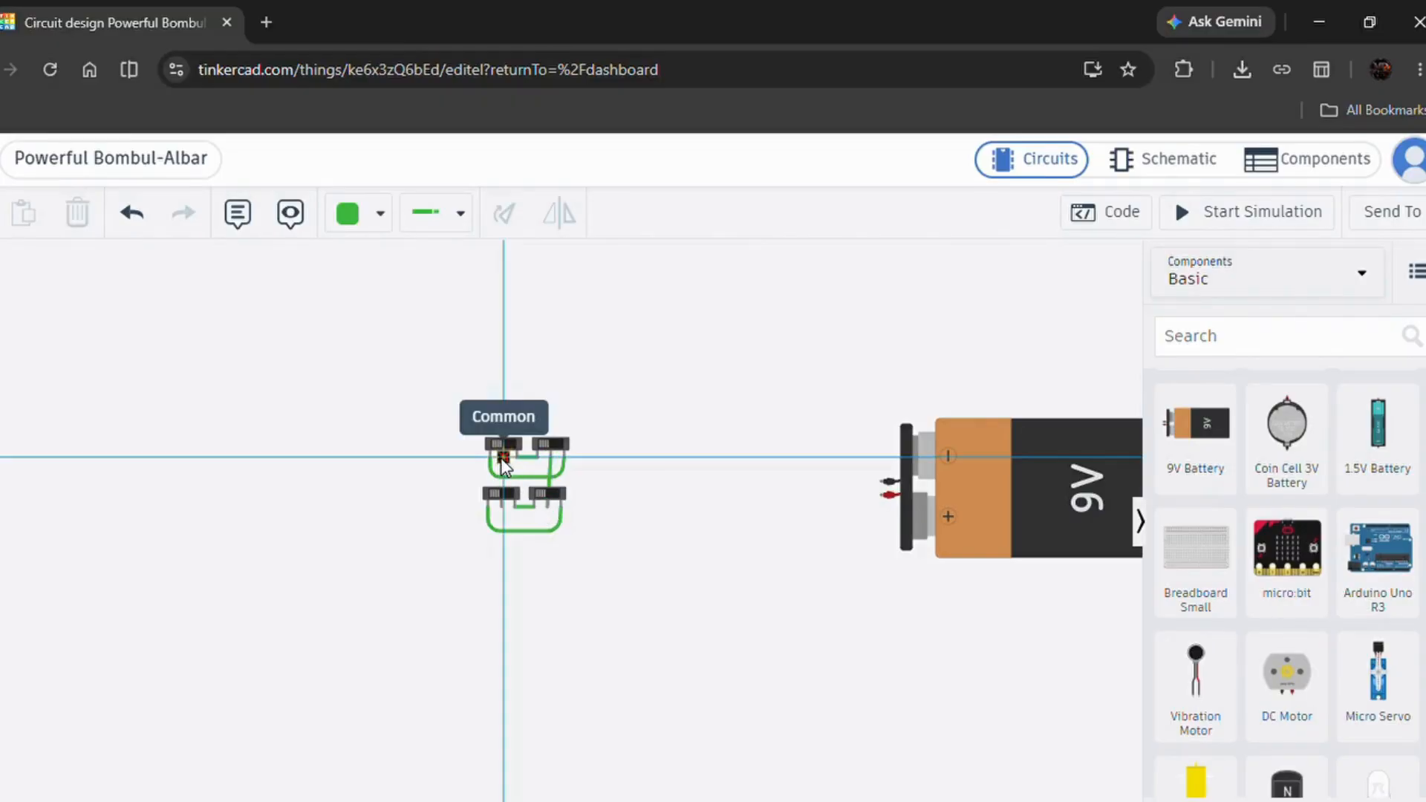
{"action": "left_click", "coordinate": [501, 506]}
{"action": "left_click", "coordinate": [614, 490]}
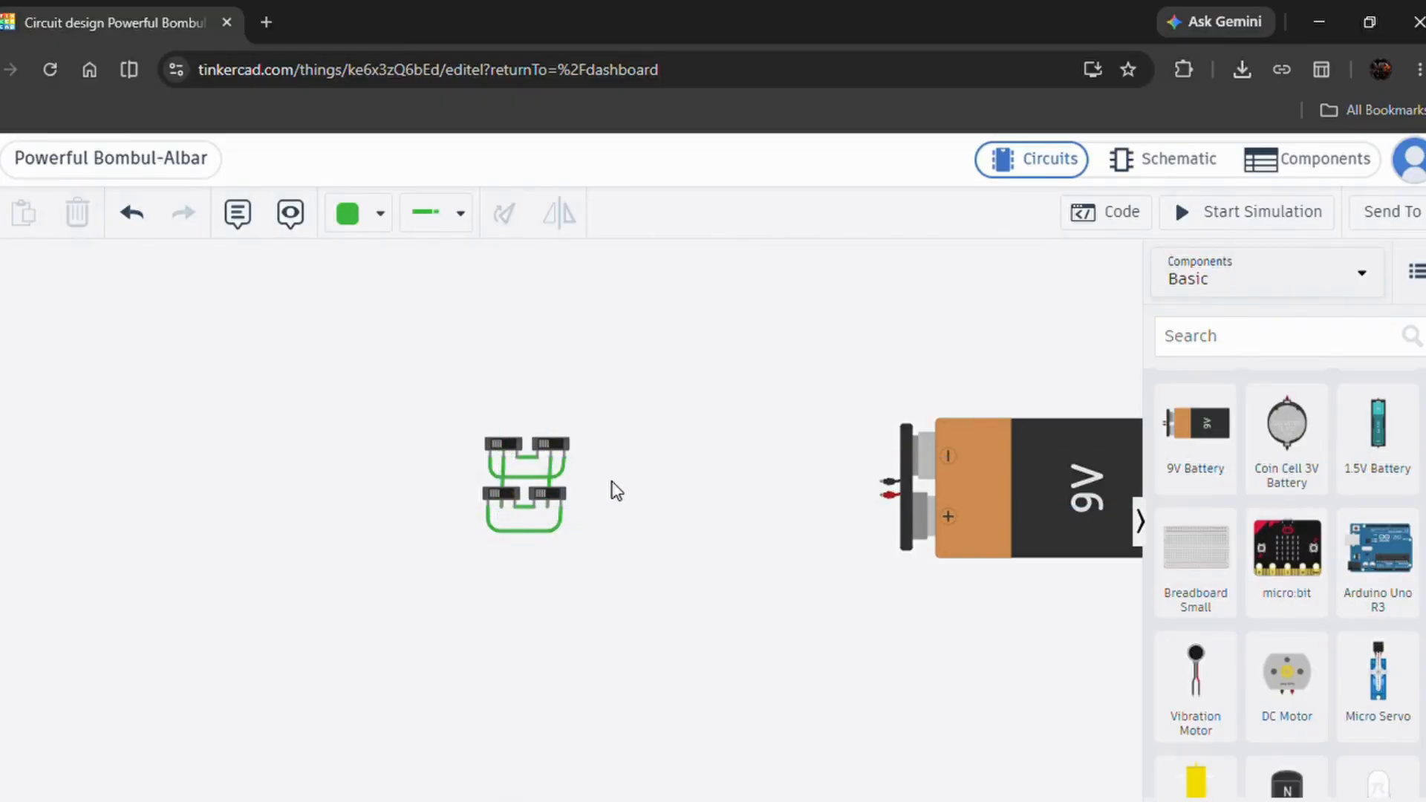
Step: Wire the battery's negative terminal to the lower-left slideswitch's Common terminal, routing the wire beneath the switches
{"action": "left_click", "coordinate": [885, 482]}
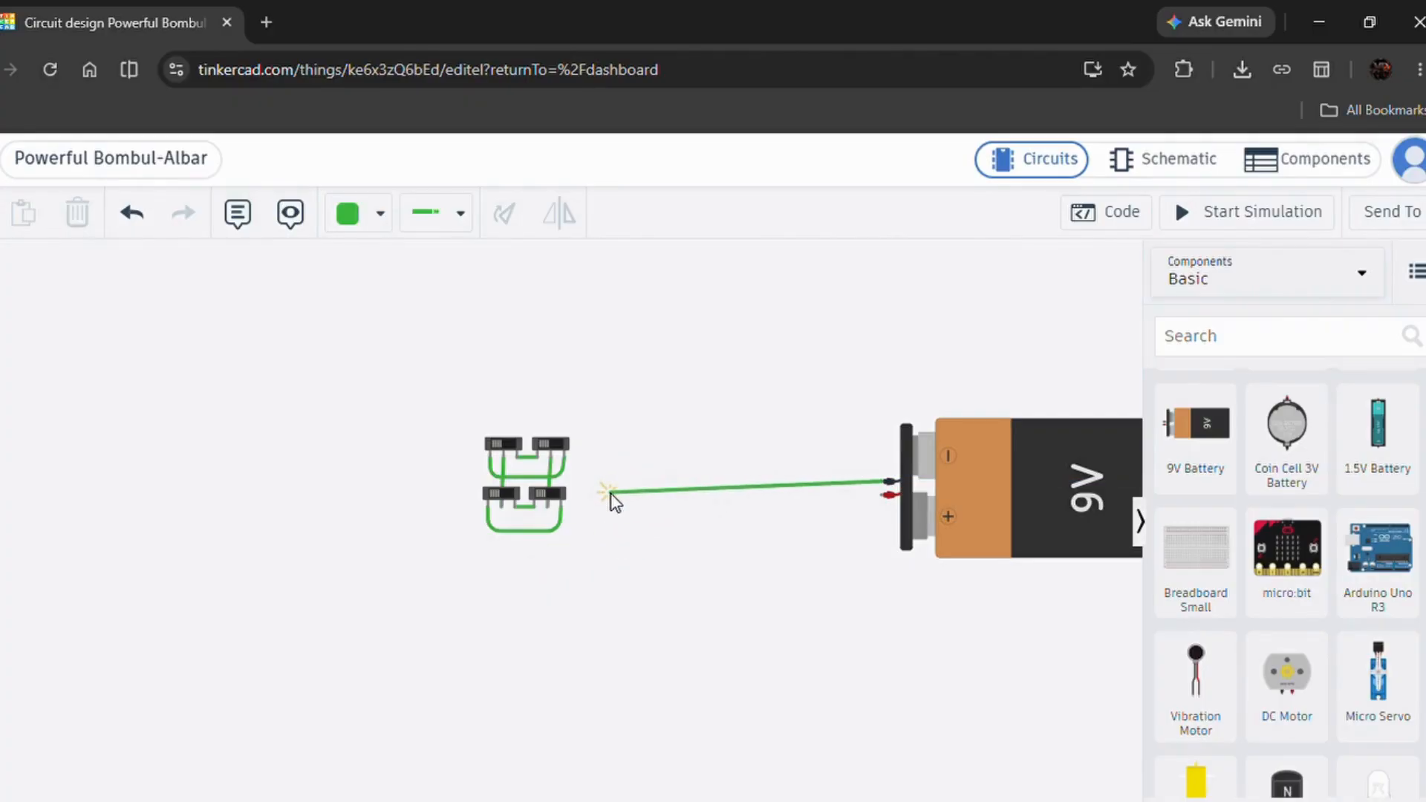
{"action": "left_click", "coordinate": [609, 482]}
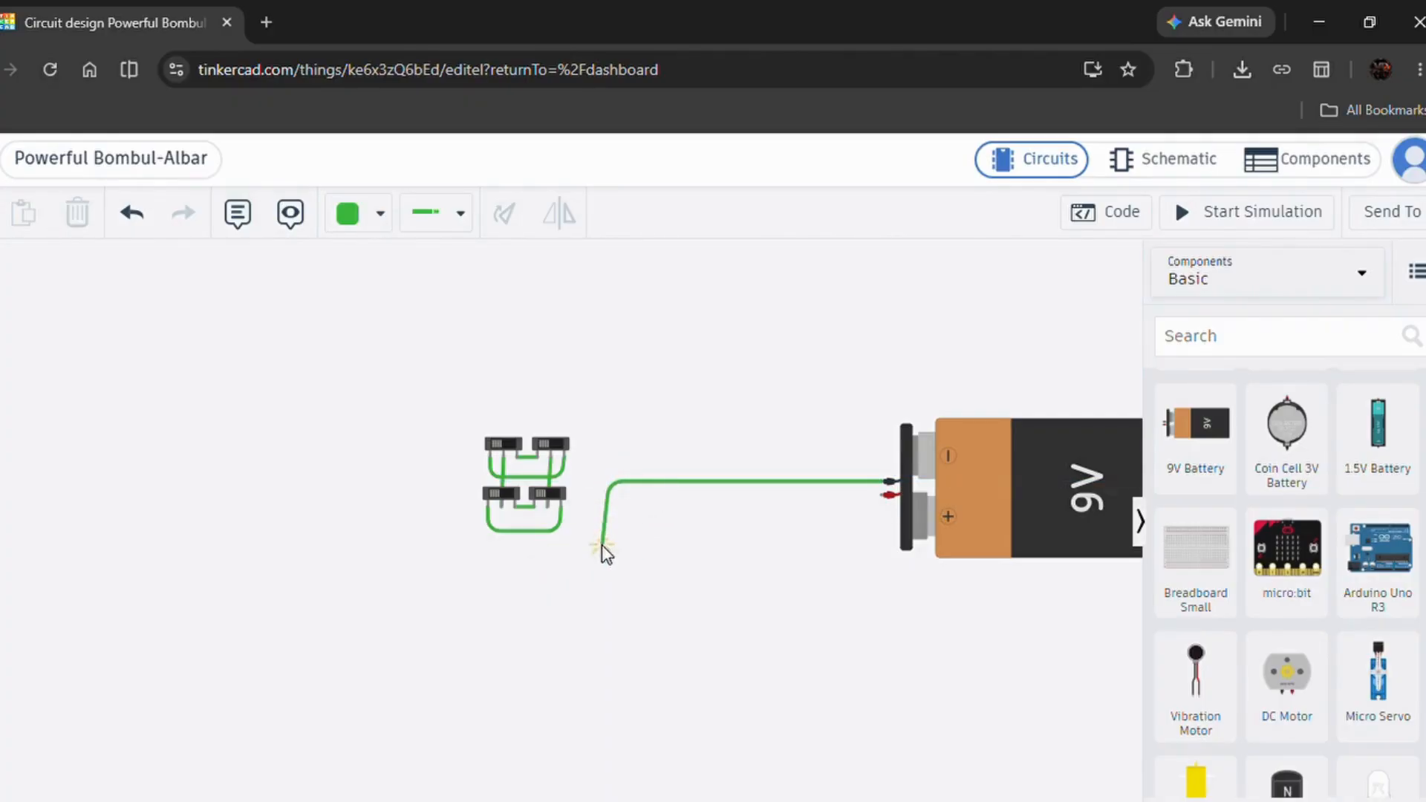
{"action": "left_click", "coordinate": [609, 549]}
{"action": "left_click", "coordinate": [502, 548]}
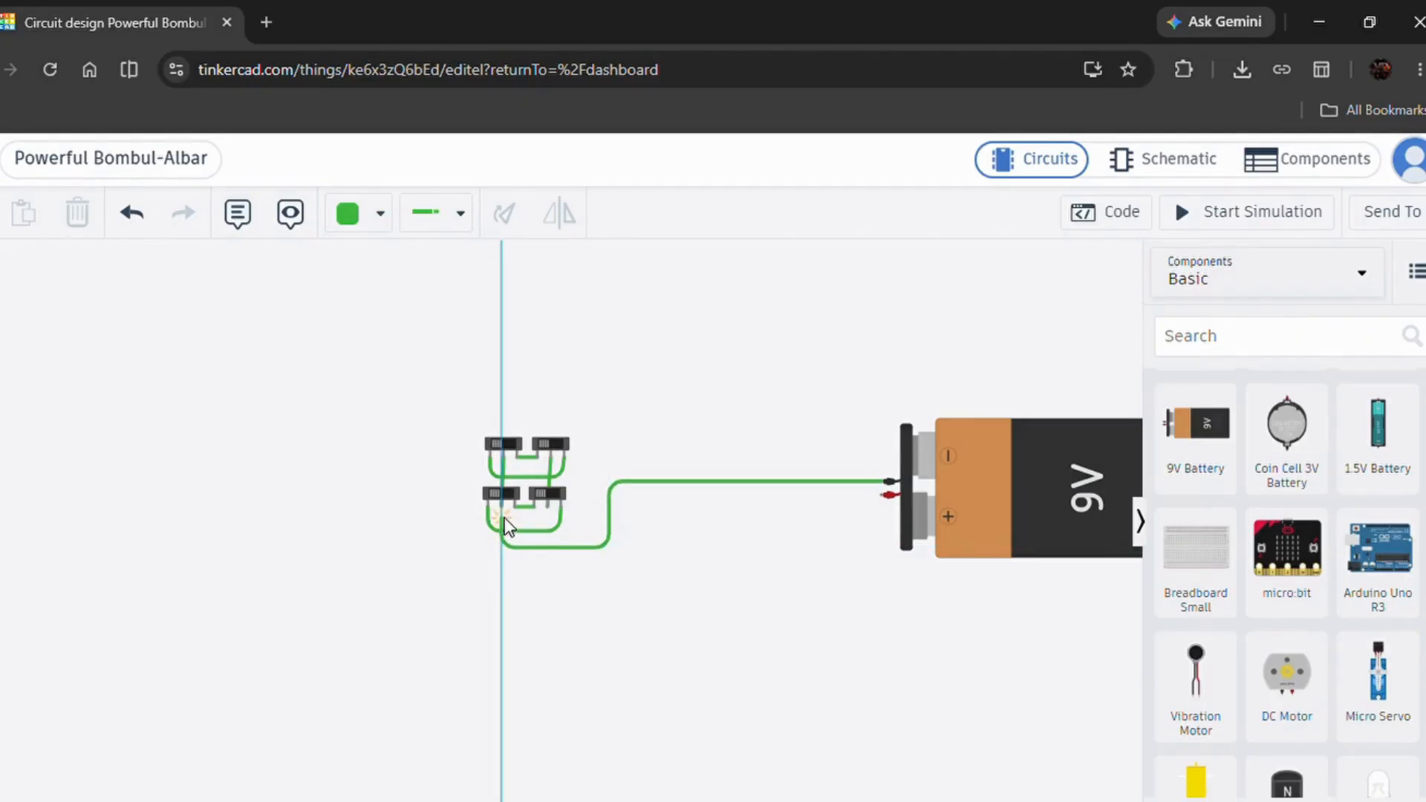
{"action": "left_click", "coordinate": [502, 511]}
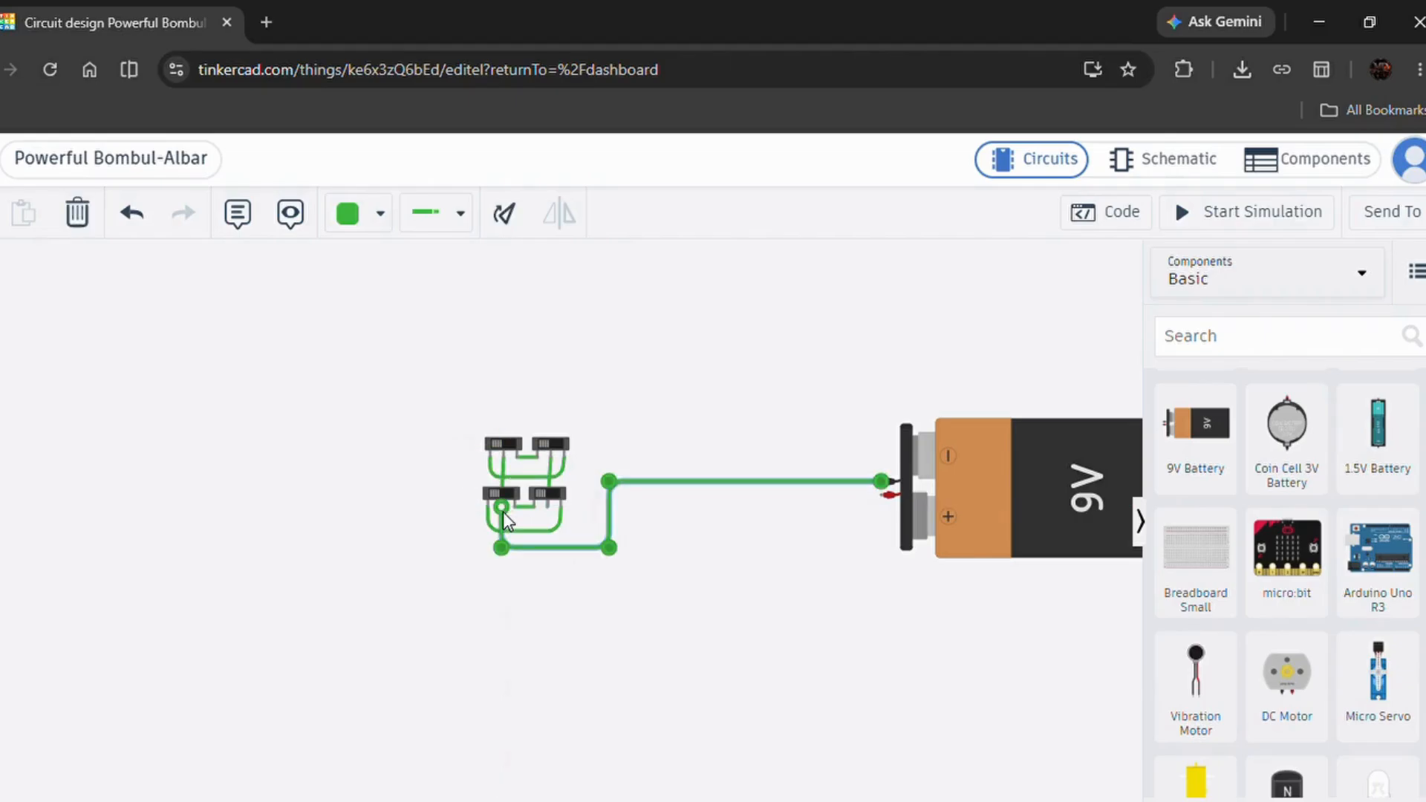
Step: Wire the lower-right slideswitch's Common terminal to the battery's positive terminal, routing it below the negative wire
{"action": "left_click", "coordinate": [543, 506]}
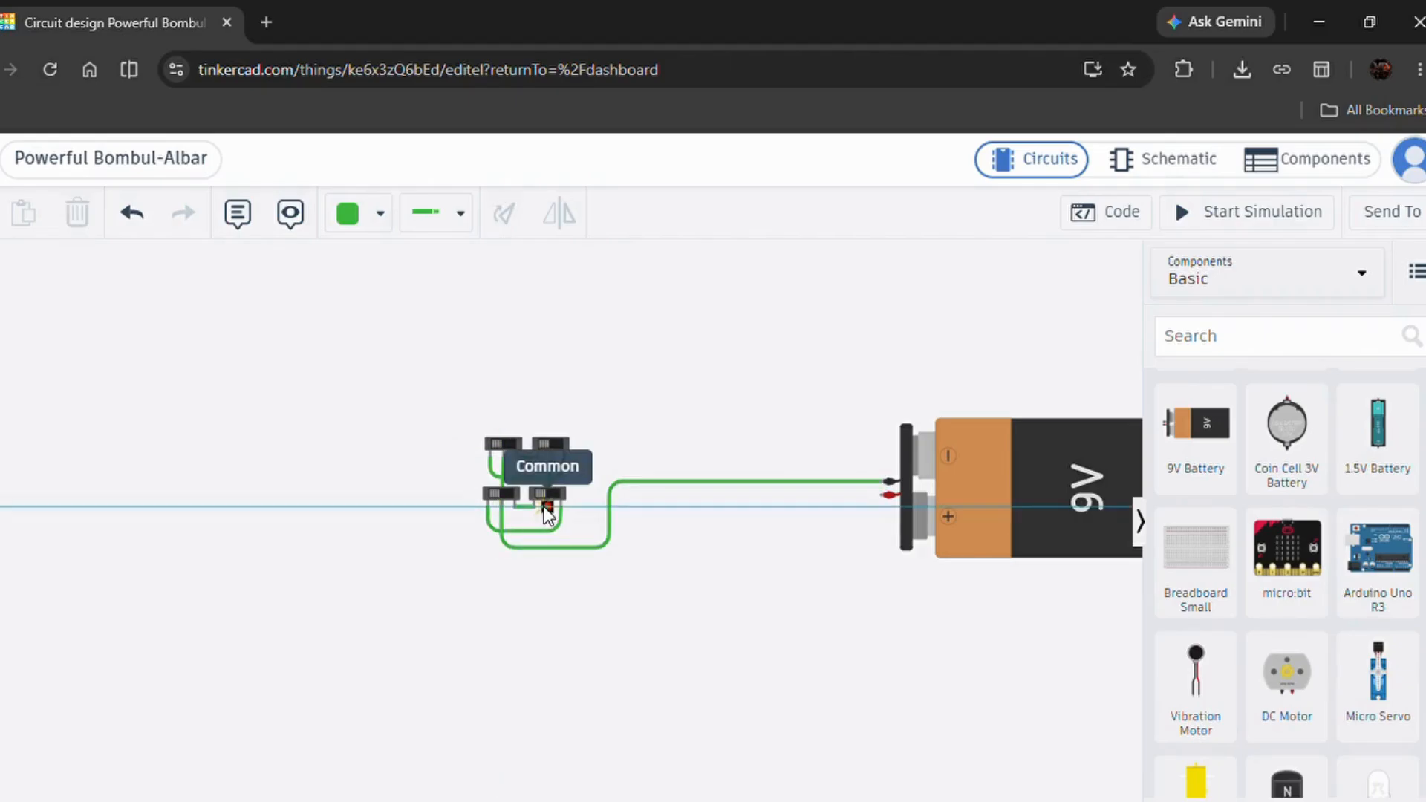
{"action": "left_click", "coordinate": [547, 572]}
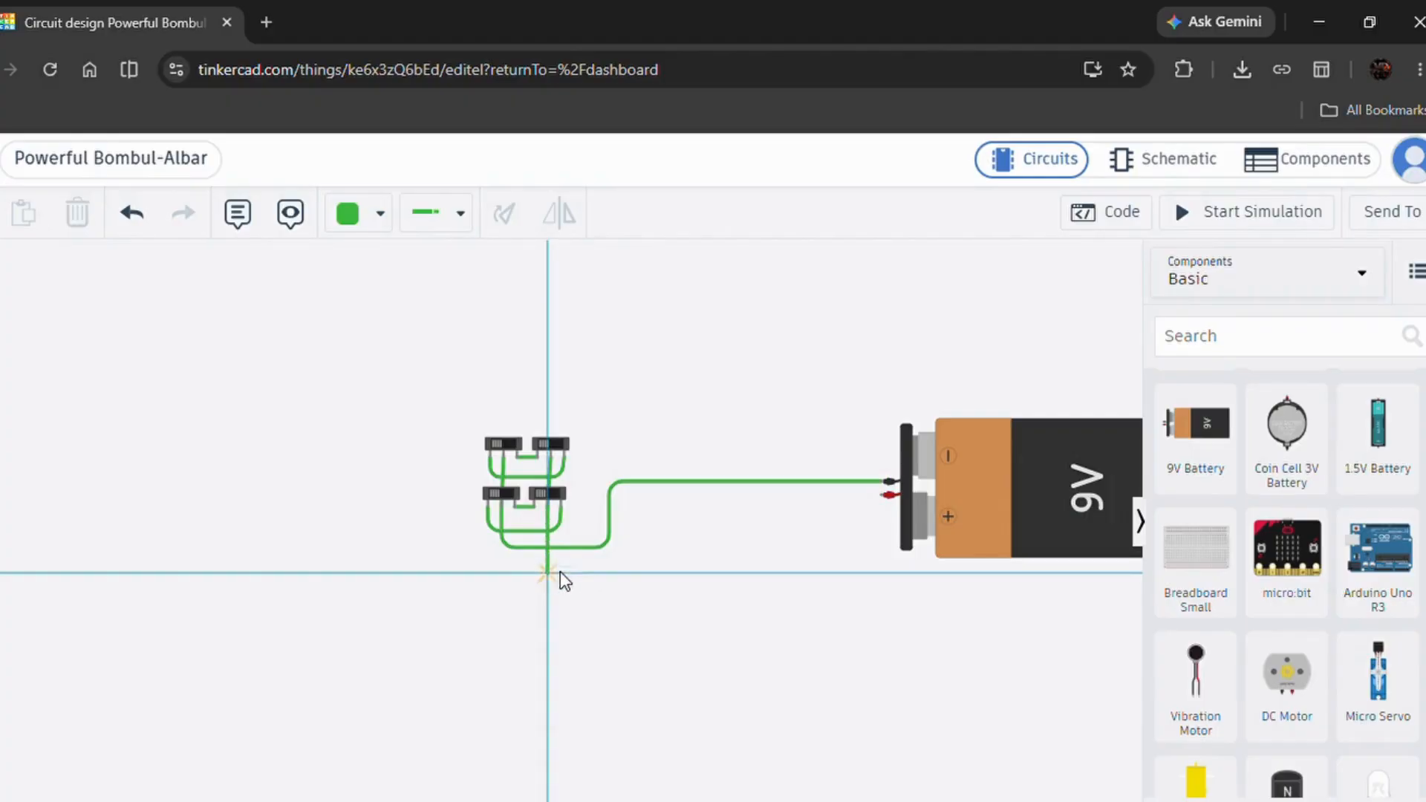
{"action": "left_click", "coordinate": [650, 573]}
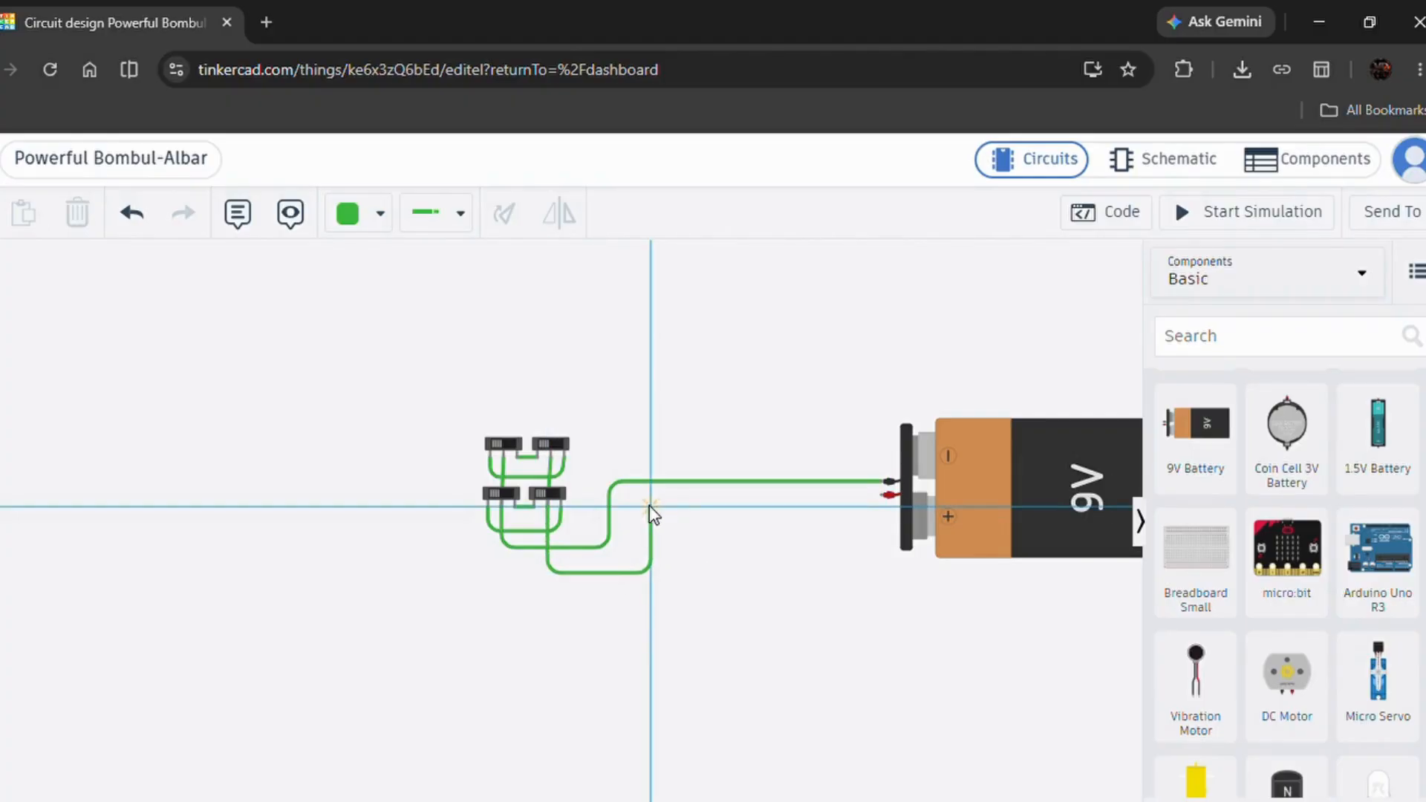
{"action": "left_click", "coordinate": [650, 507]}
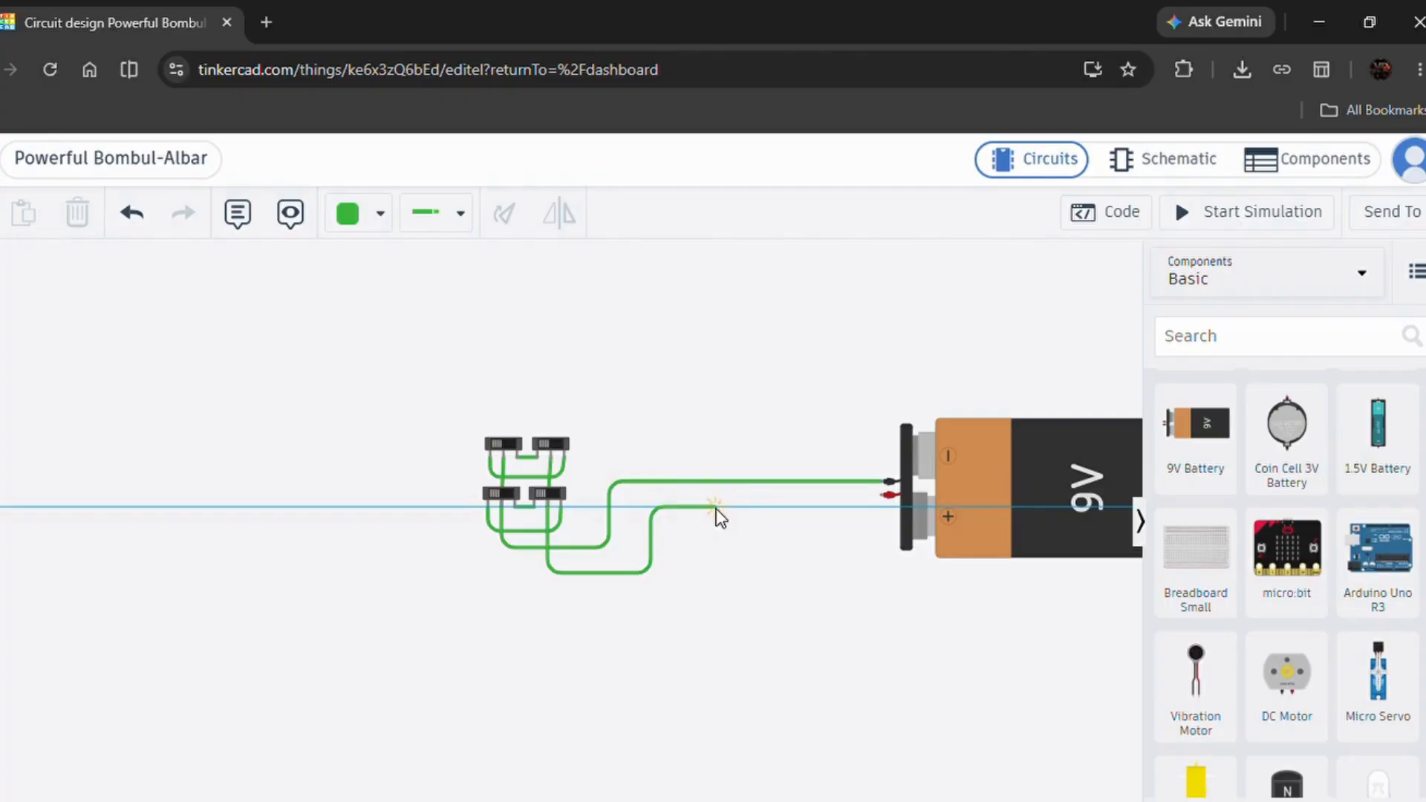
{"action": "left_click", "coordinate": [884, 494]}
{"action": "left_click", "coordinate": [839, 578]}
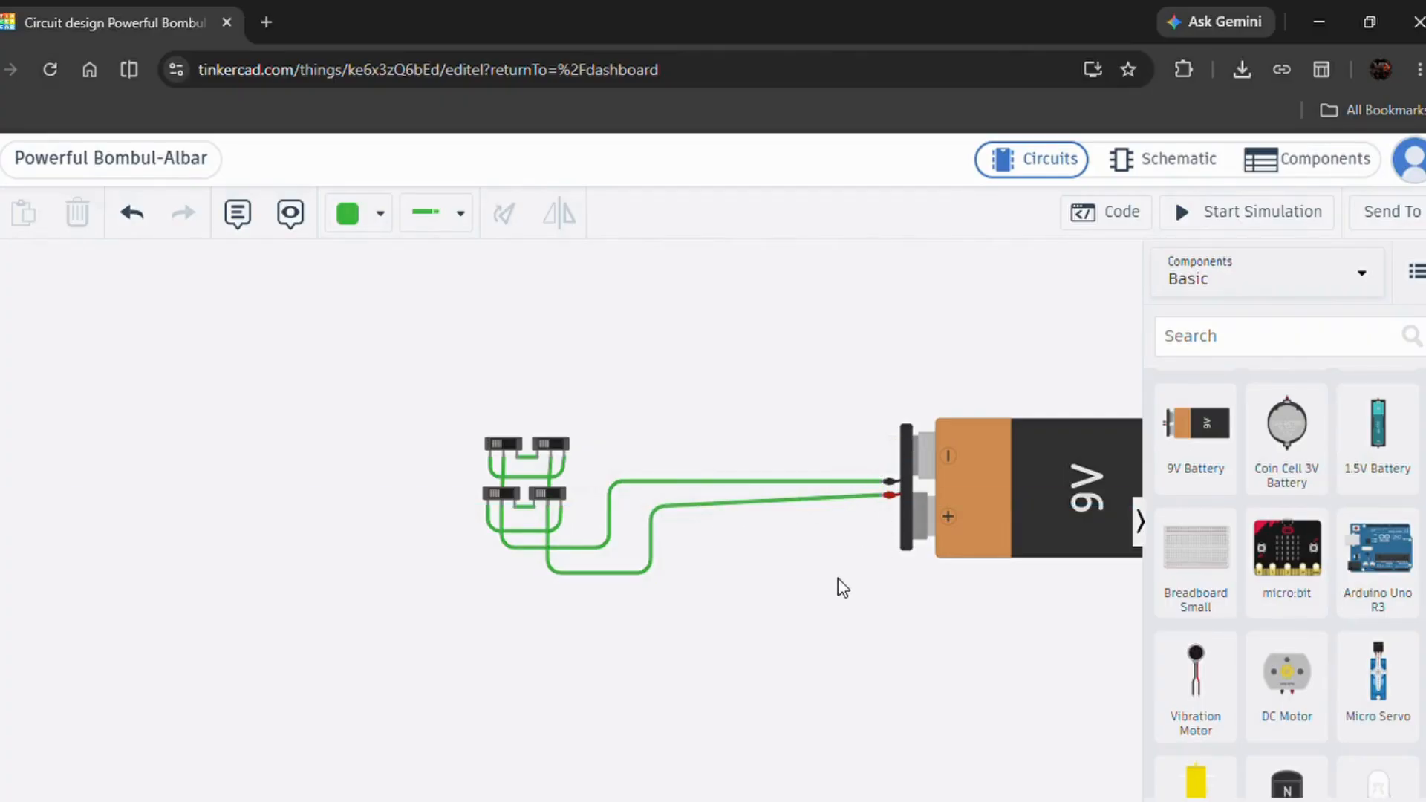
Step: Move the upper bend of the positive battery wire level with the battery terminal so the segment runs horizontally
{"action": "left_click", "coordinate": [653, 514]}
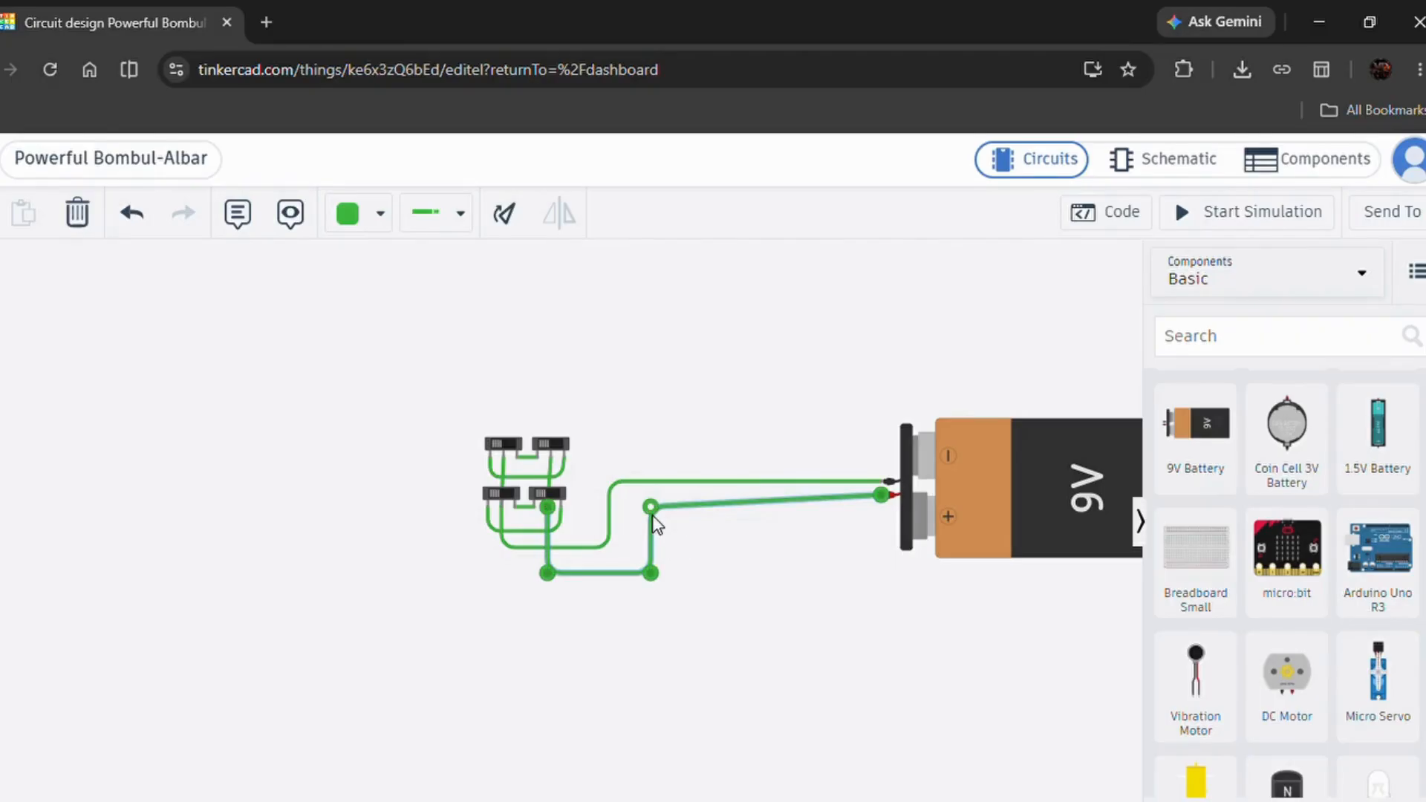
{"action": "left_click_drag", "start_coordinate": [646, 504], "coordinate": [643, 487]}
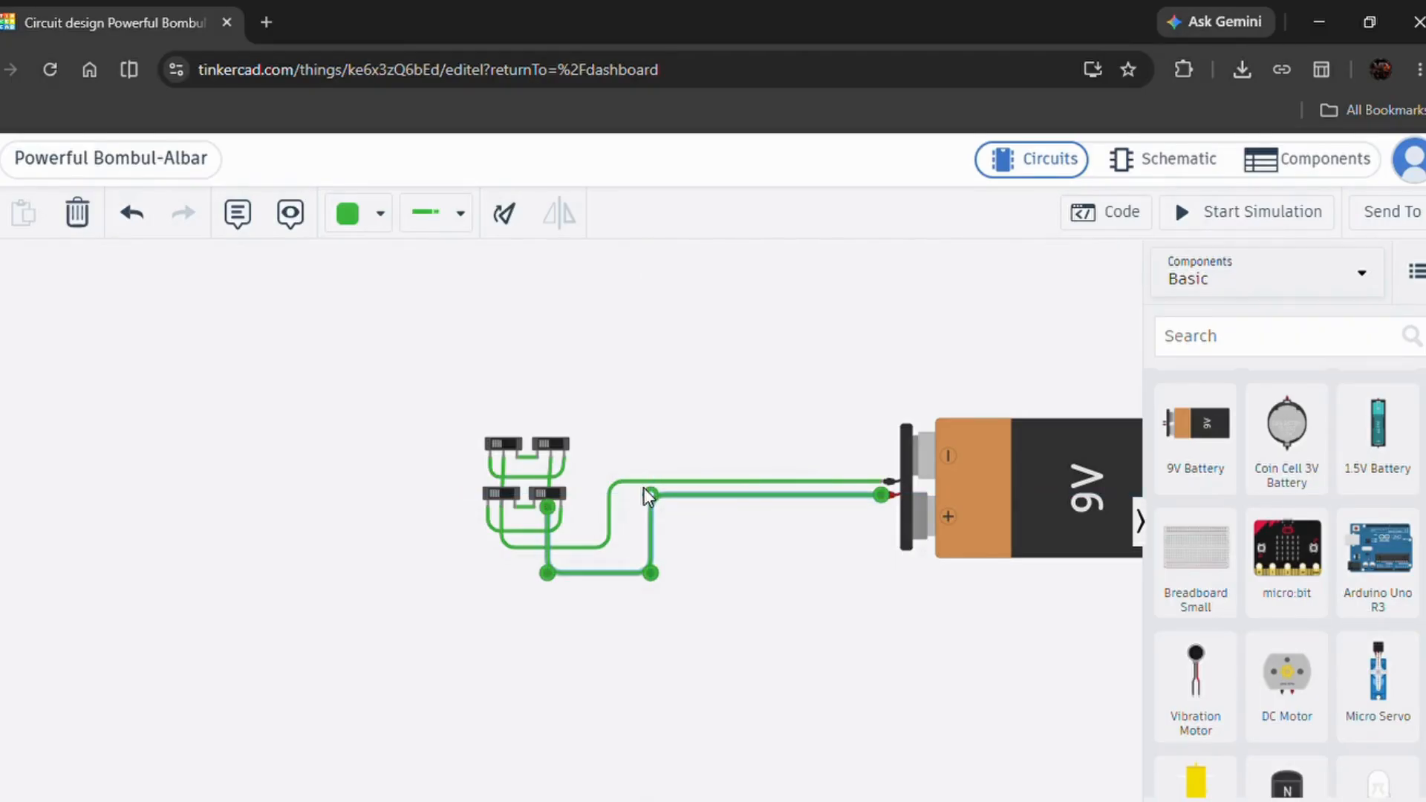
{"action": "left_click", "coordinate": [706, 457]}
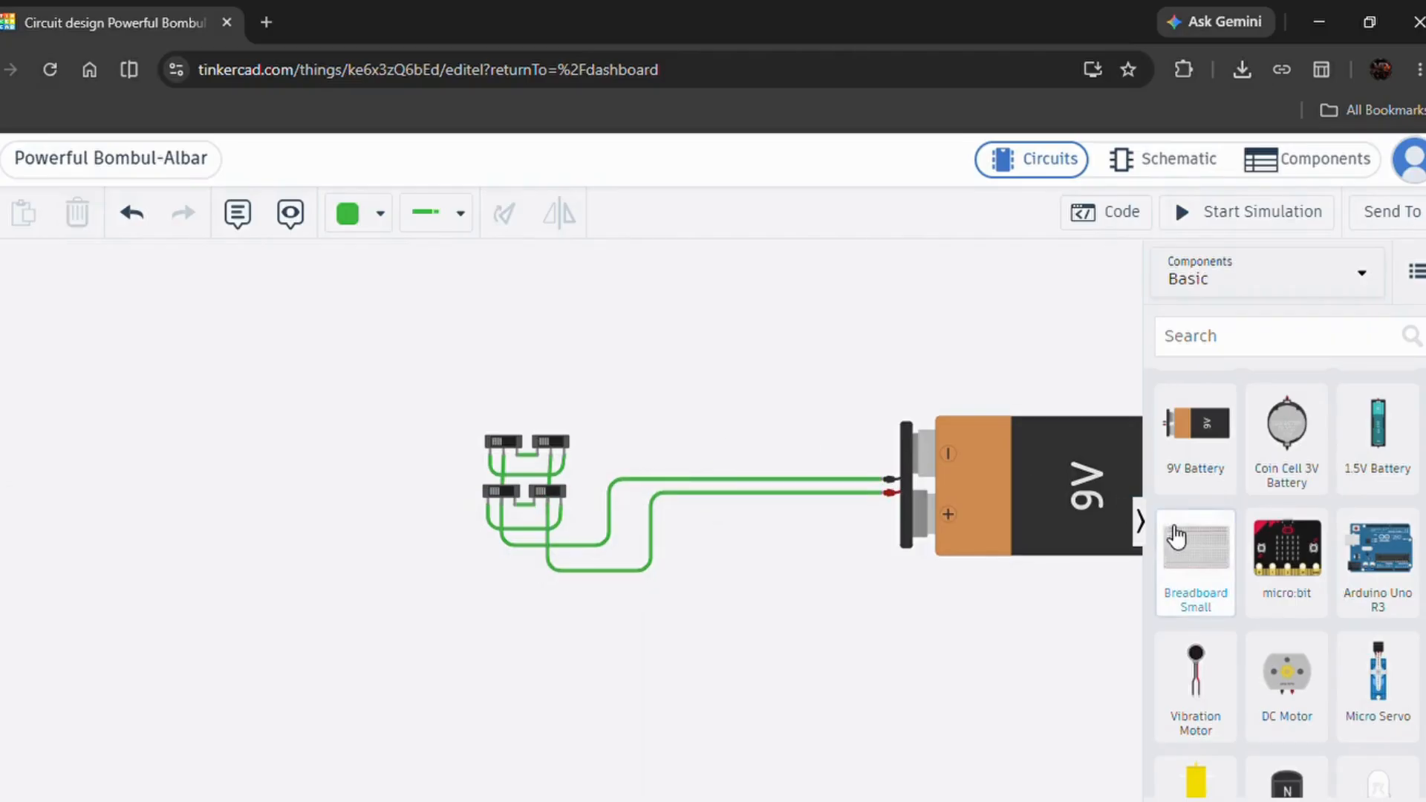
Step: Place four DC motors in two rows of two on the opposite side of the slideswitches from the battery
{"action": "left_click_drag", "start_coordinate": [1305, 731], "coordinate": [154, 415]}
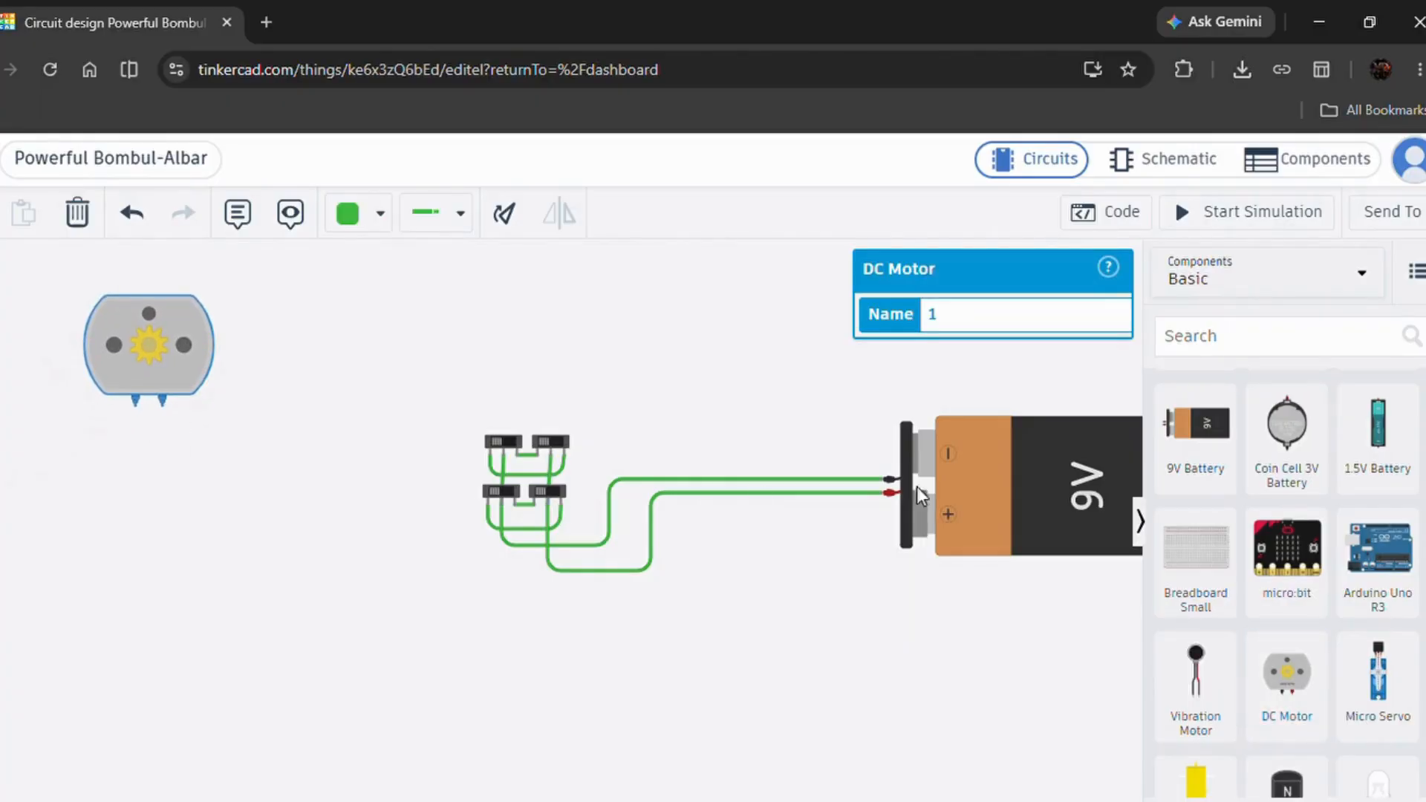
{"action": "left_click_drag", "start_coordinate": [1298, 687], "coordinate": [281, 419]}
{"action": "left_click", "coordinate": [1276, 672]}
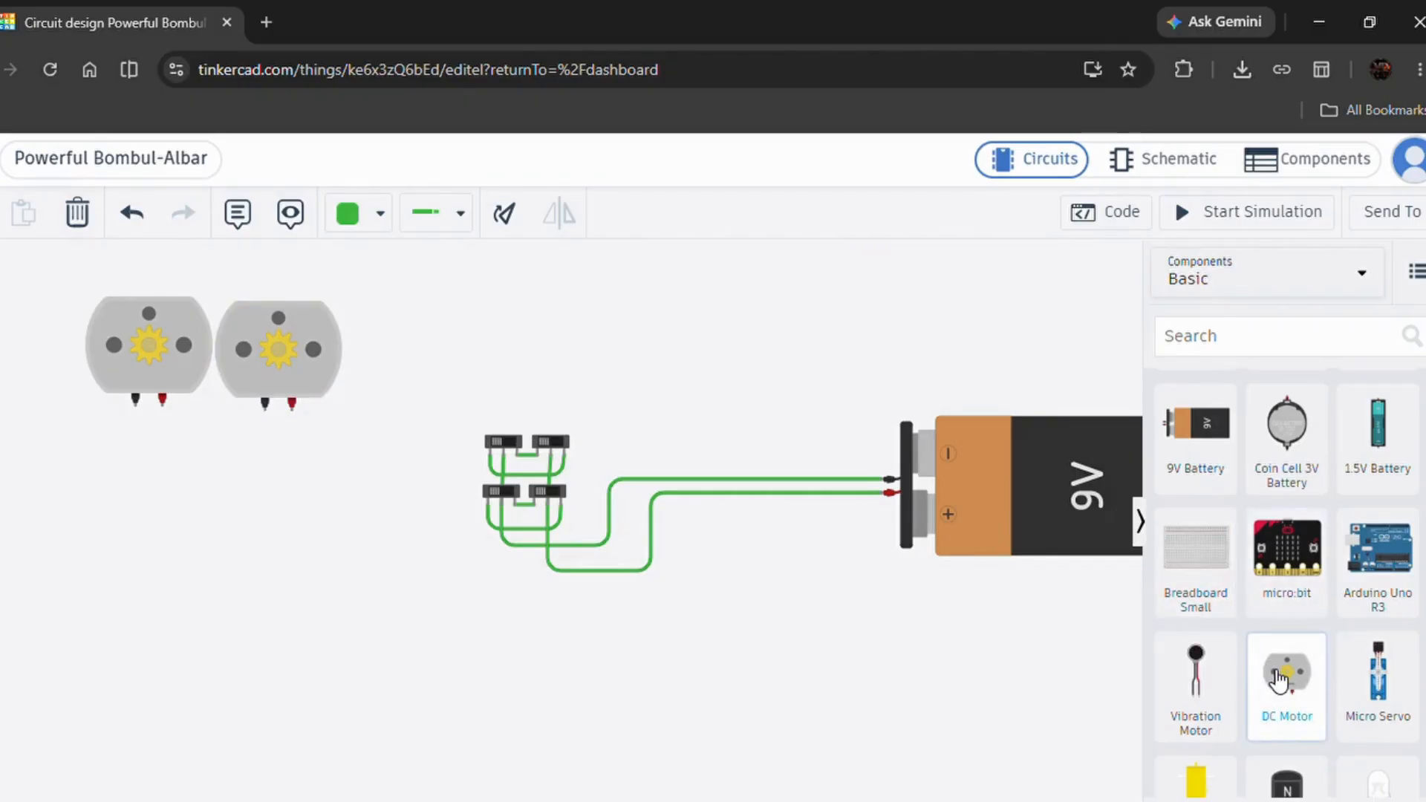
{"action": "left_click_drag", "start_coordinate": [1276, 677], "coordinate": [148, 623]}
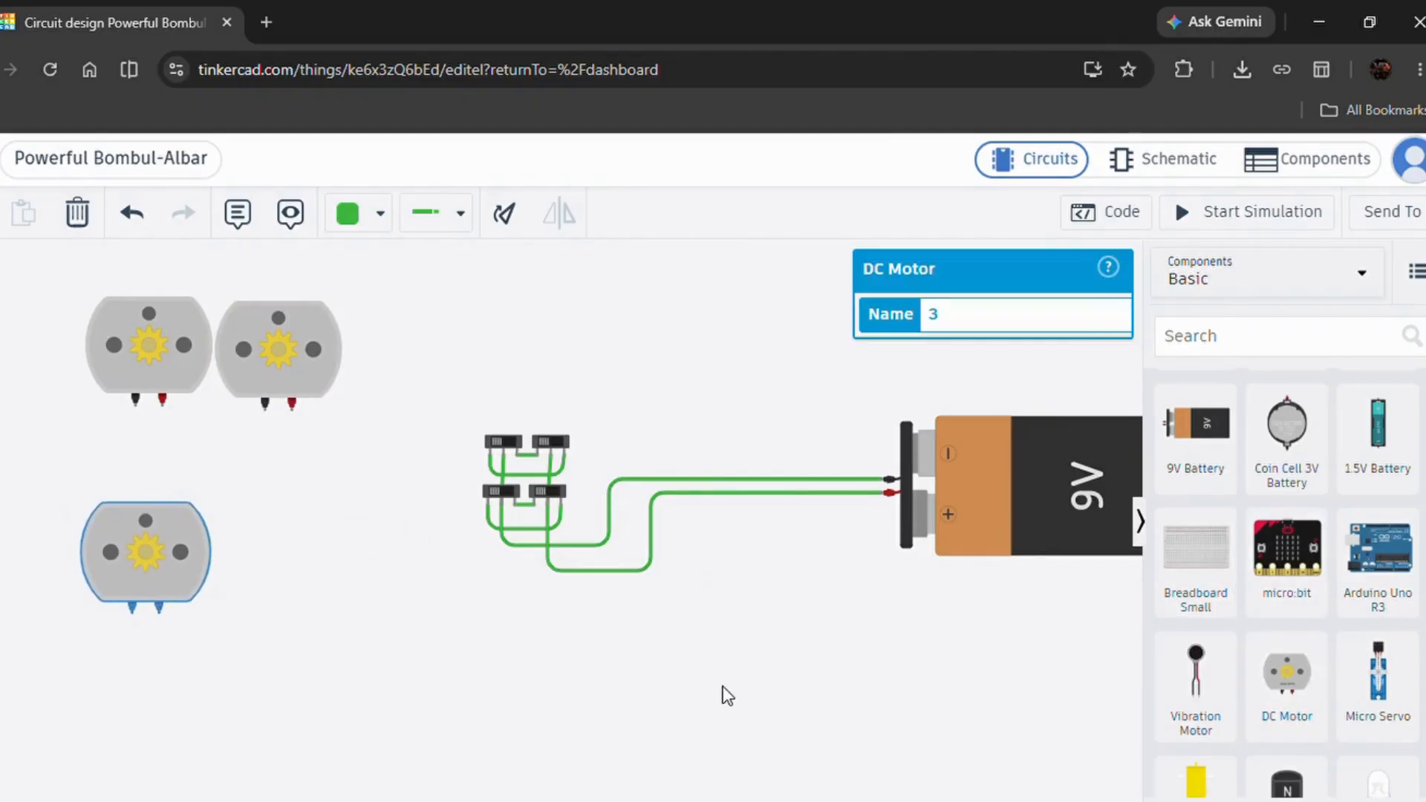
{"action": "left_click_drag", "start_coordinate": [1285, 675], "coordinate": [281, 624]}
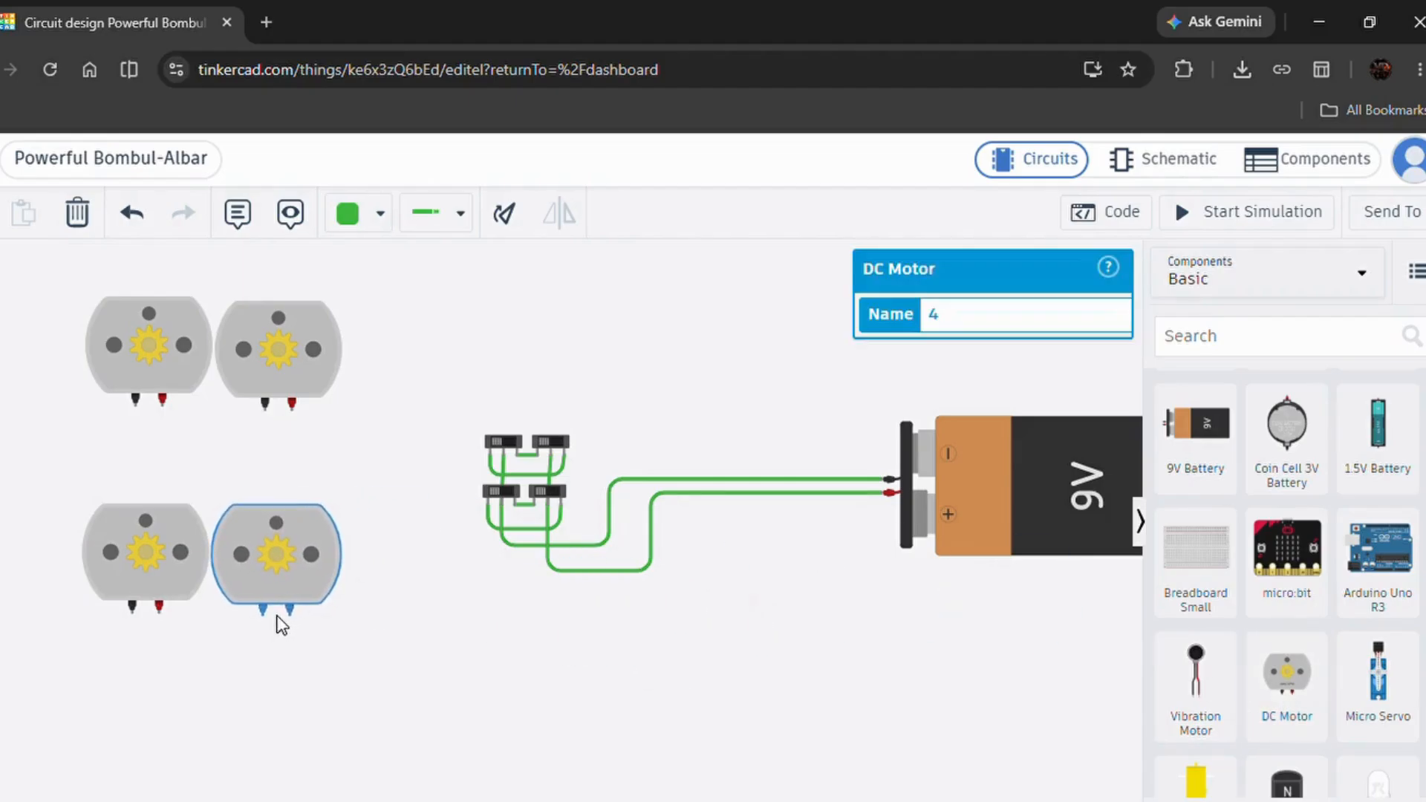
Step: Connect the red terminals of the two lower DC motors with a wire routed beneath them
{"action": "left_click", "coordinate": [289, 612]}
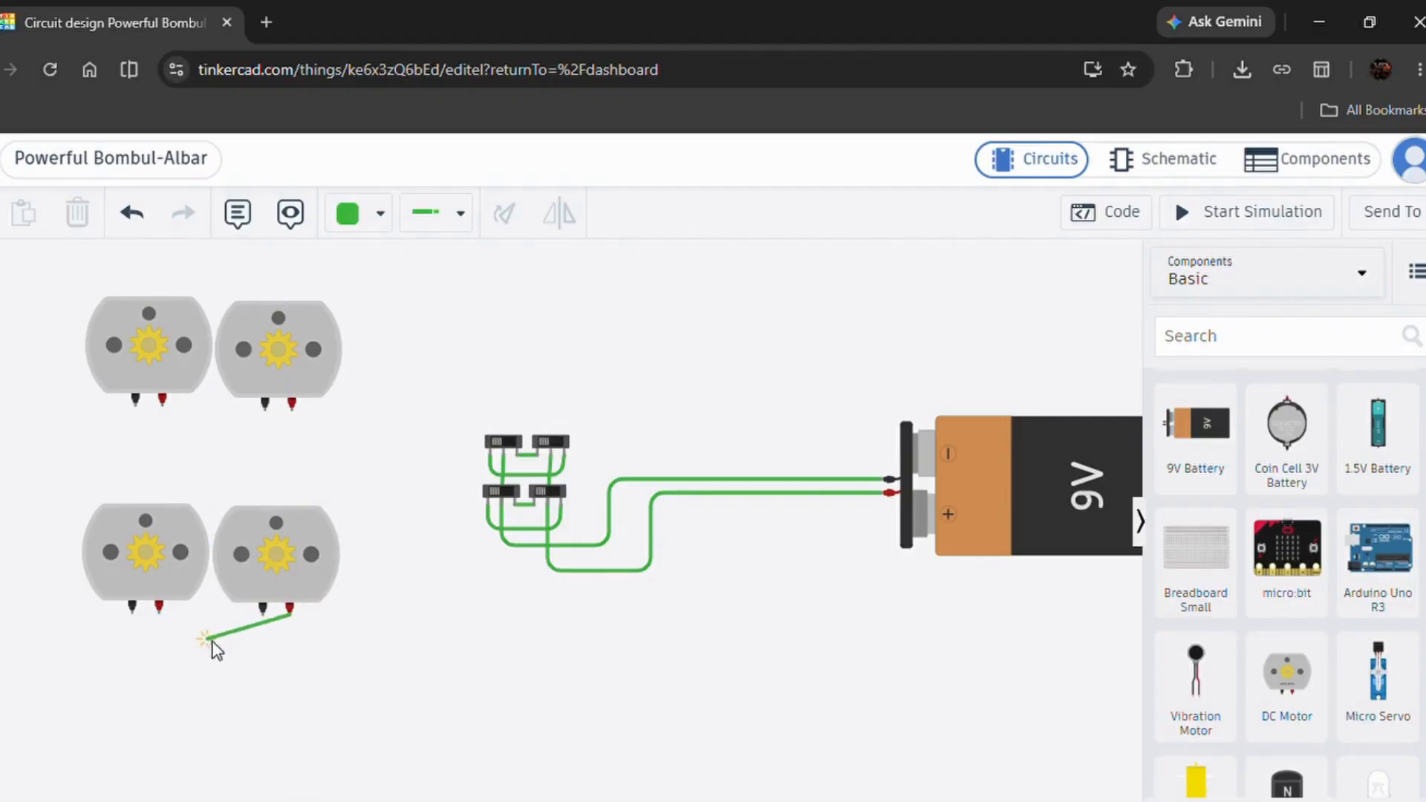
{"action": "left_click", "coordinate": [290, 640]}
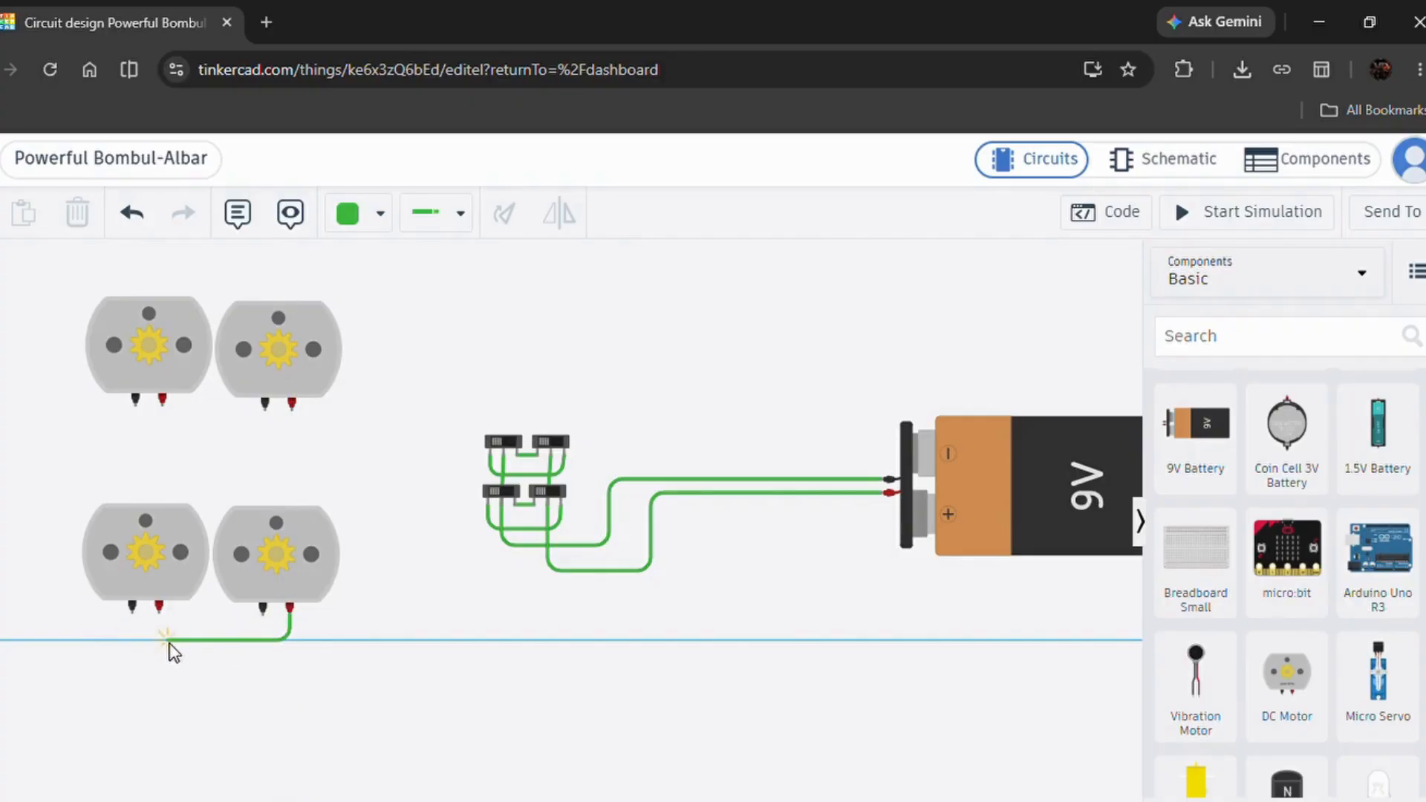
{"action": "left_click", "coordinate": [168, 641]}
{"action": "left_click", "coordinate": [158, 613]}
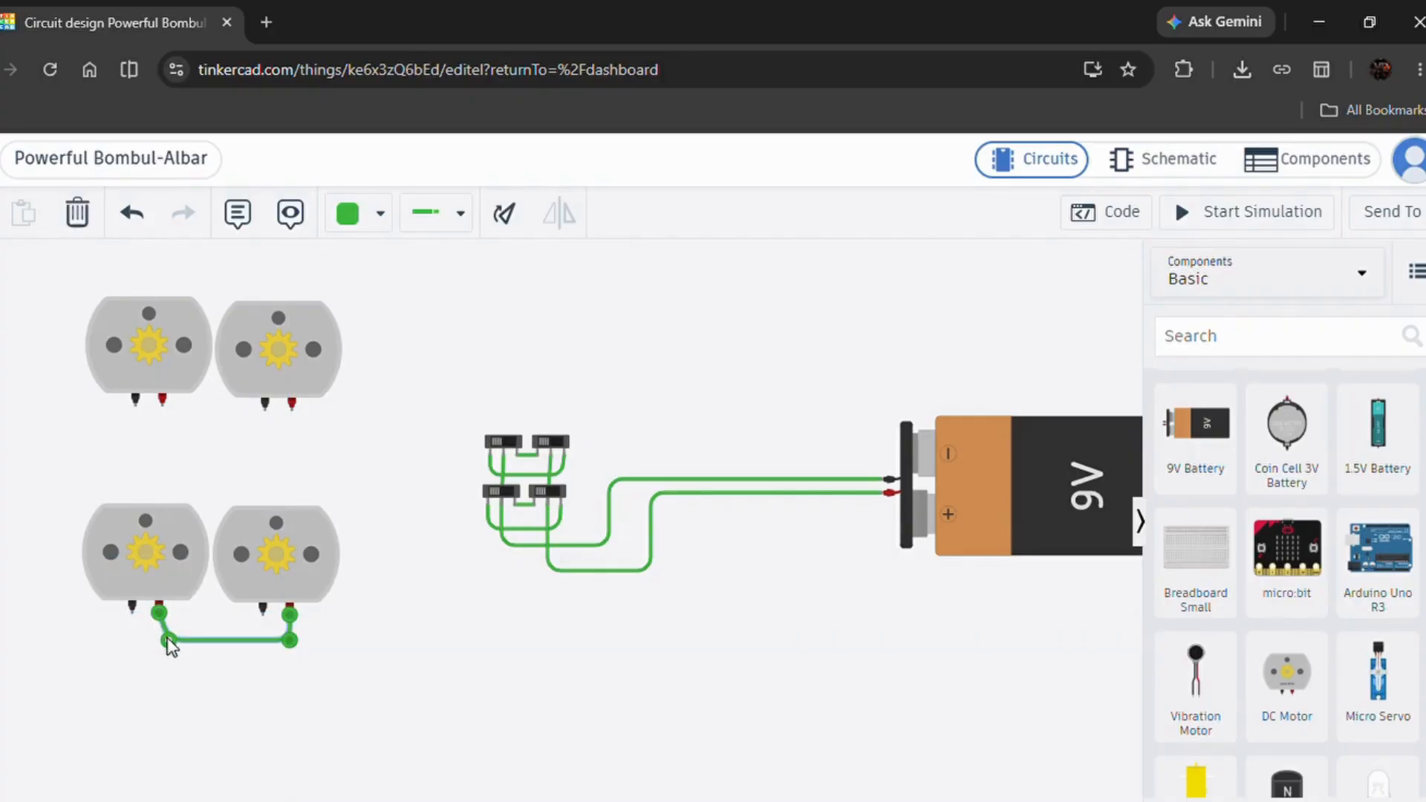
Step: Connect the black terminals of the two lower DC motors with a wire routed beneath the red-terminal wire
{"action": "left_click", "coordinate": [134, 614]}
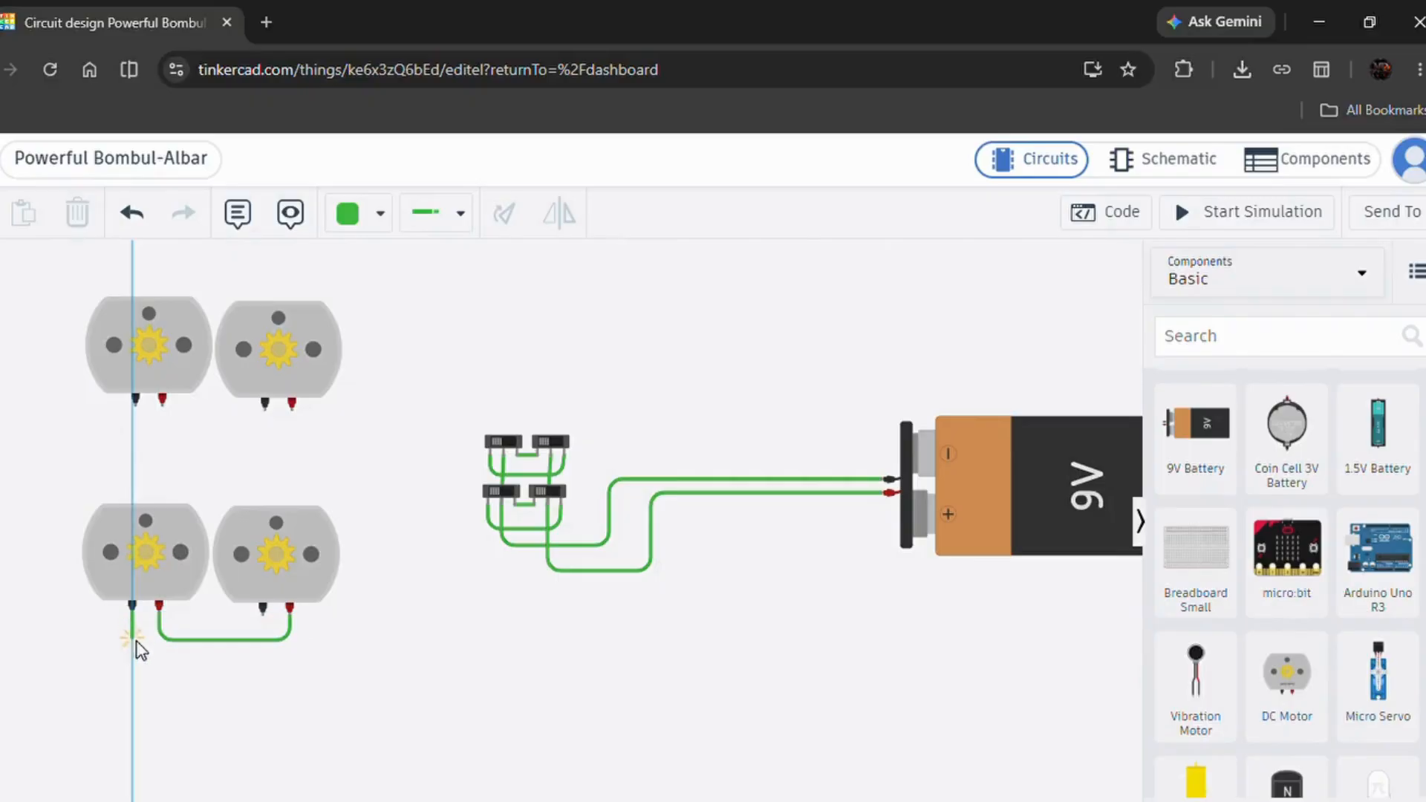
{"action": "left_click", "coordinate": [135, 656]}
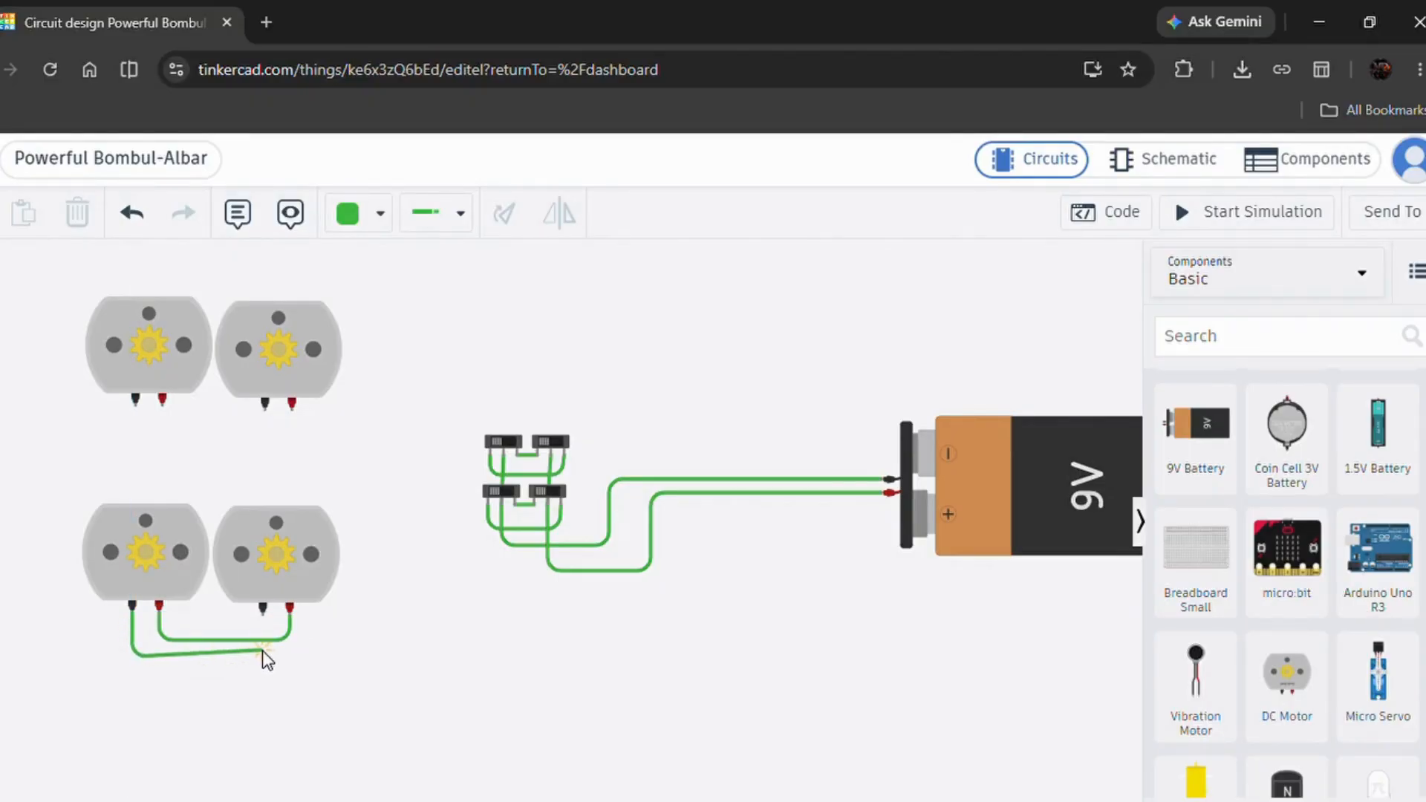
{"action": "left_click", "coordinate": [262, 656]}
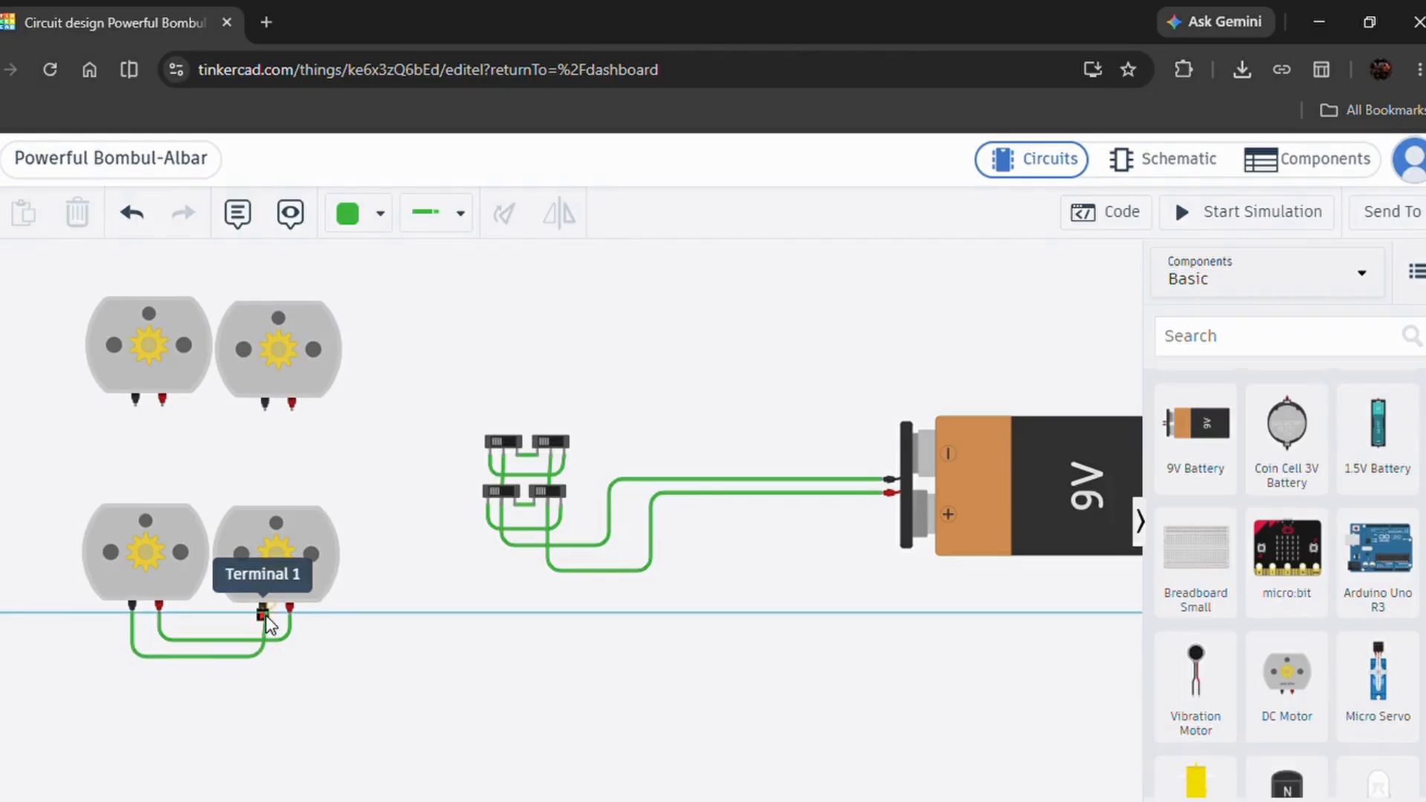
{"action": "left_click", "coordinate": [263, 614]}
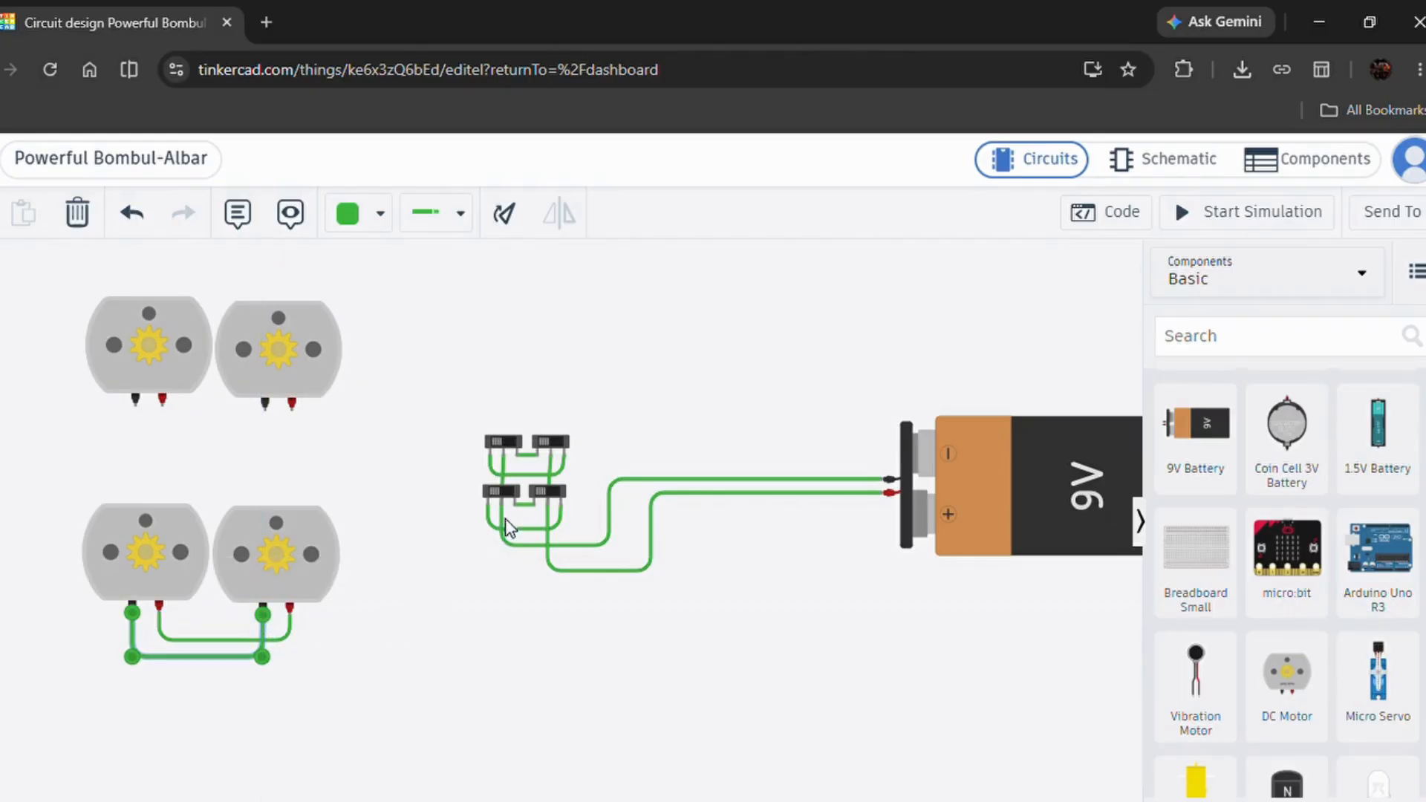
Step: Wire the lower-left slideswitch's left outer terminal to the red terminal of the lower-right DC motor
{"action": "left_click", "coordinate": [489, 502]}
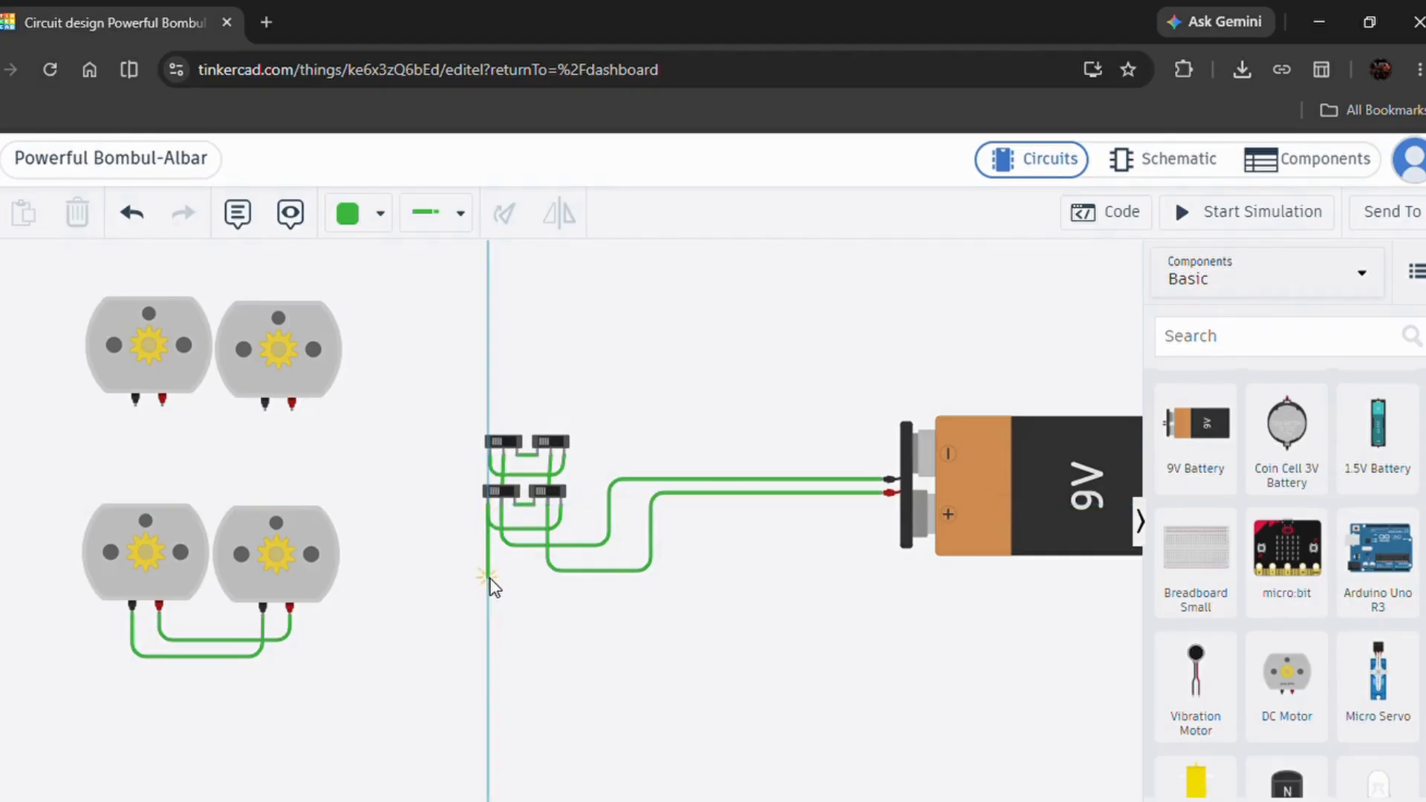
{"action": "left_click", "coordinate": [487, 661]}
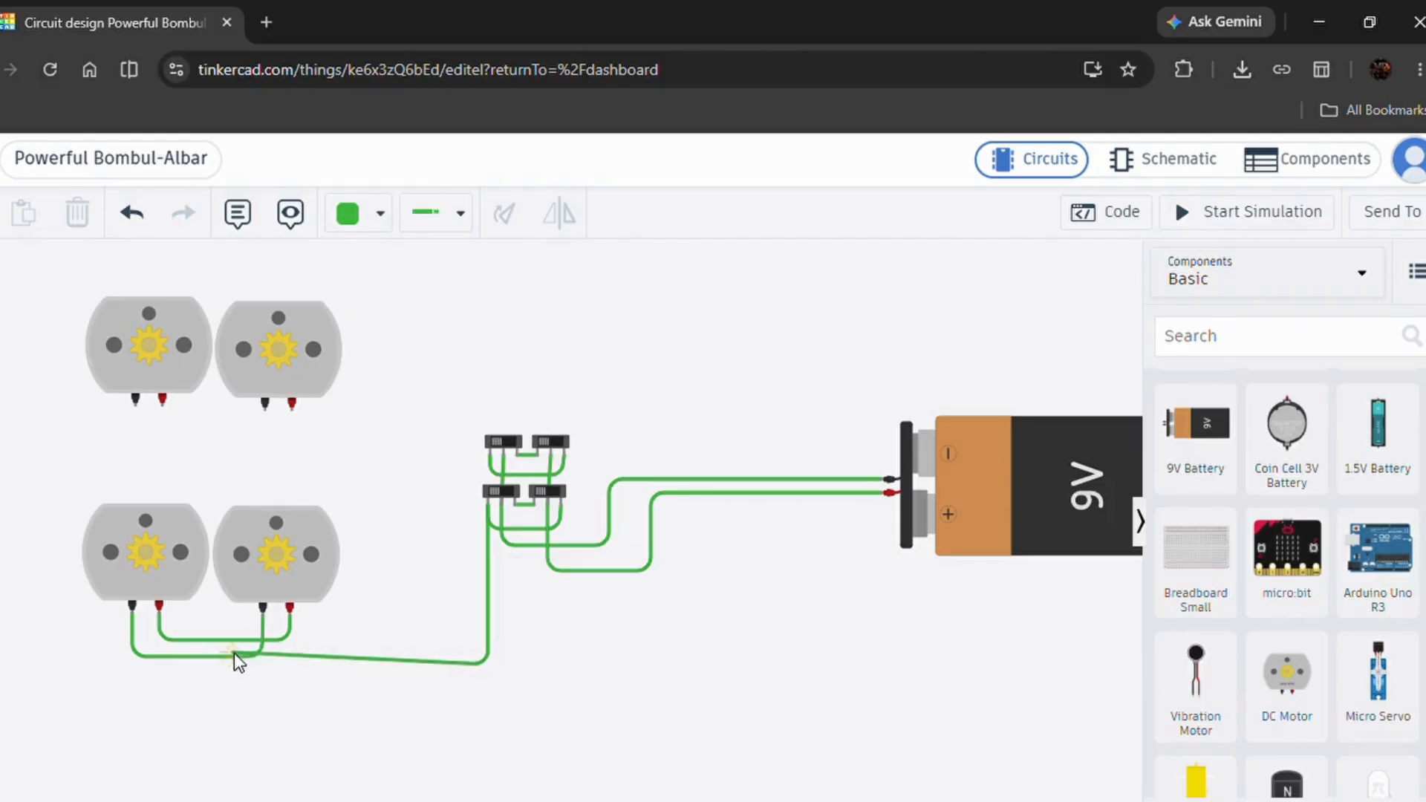
{"action": "left_click", "coordinate": [291, 615]}
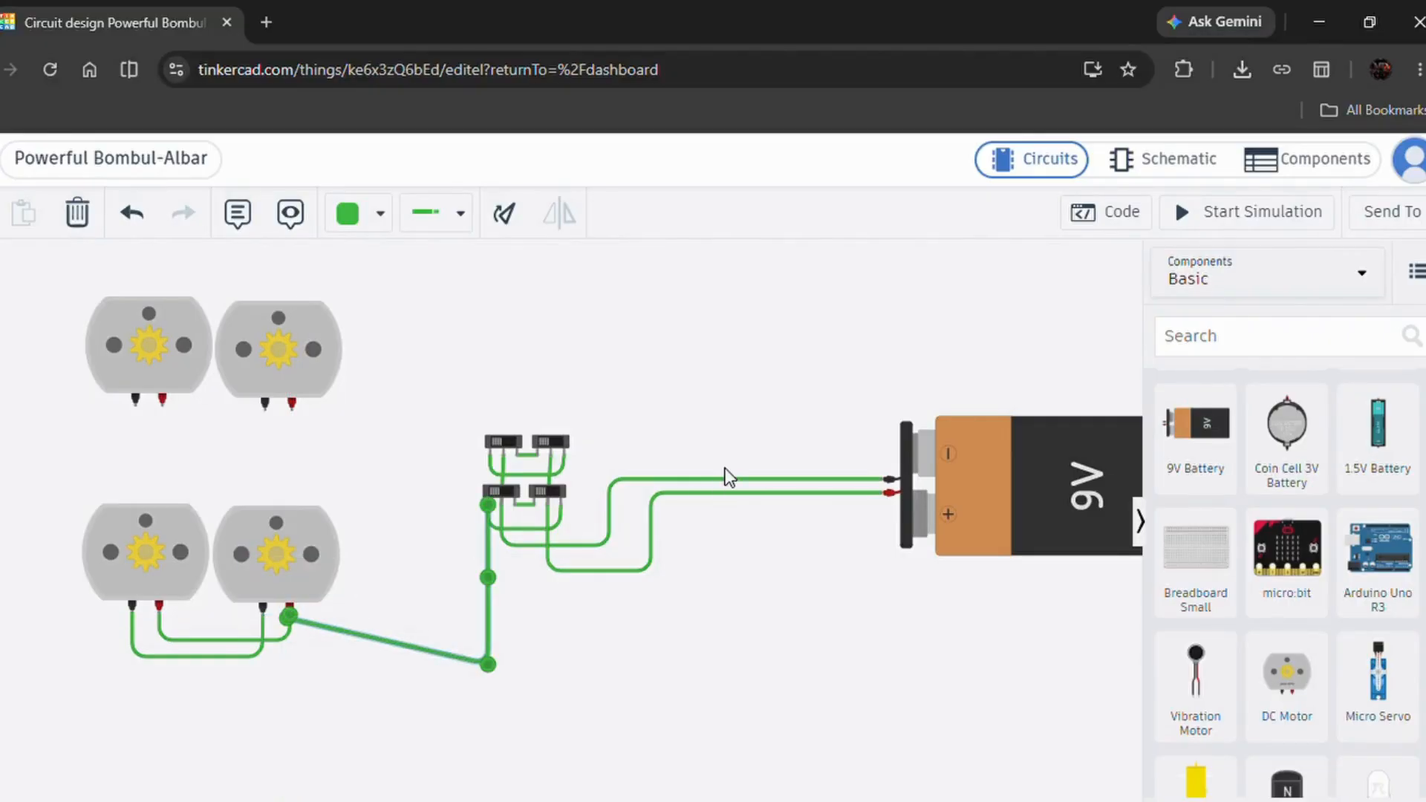
Step: Wire the lower-left slideswitch's right outer terminal to the lower-right DC motor's black terminal, routing it beneath the other motor wires
{"action": "left_click", "coordinate": [514, 507]}
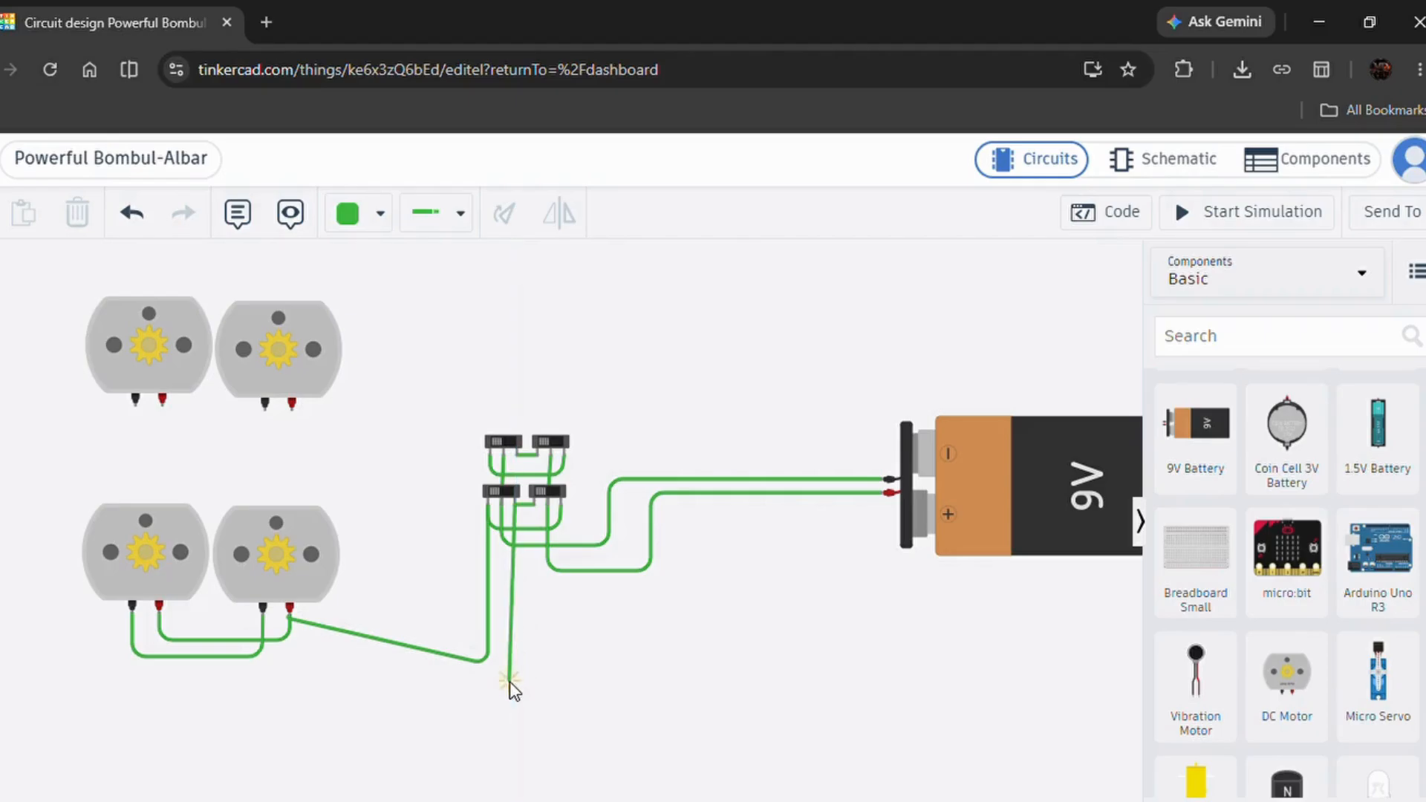
{"action": "left_click", "coordinate": [514, 683]}
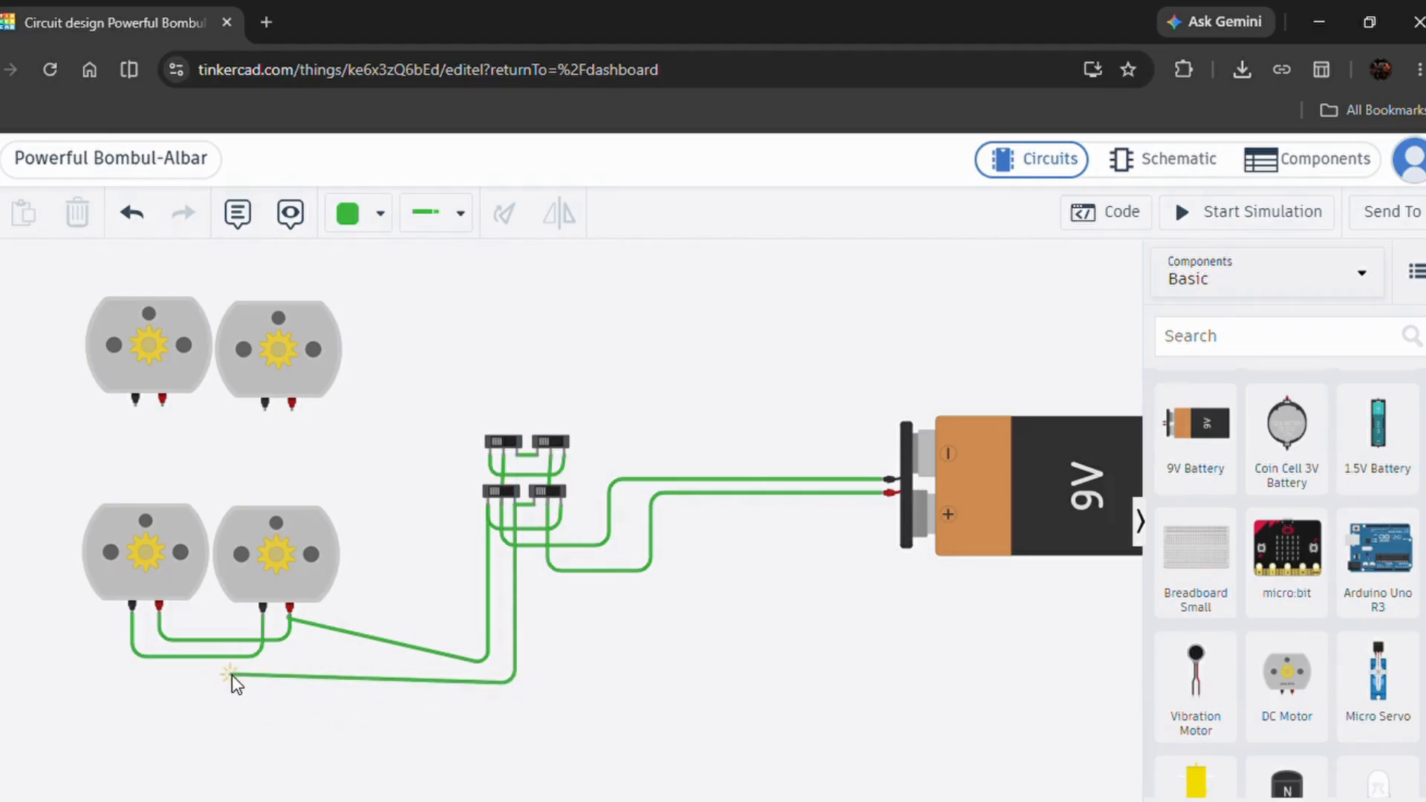
{"action": "left_click", "coordinate": [265, 683]}
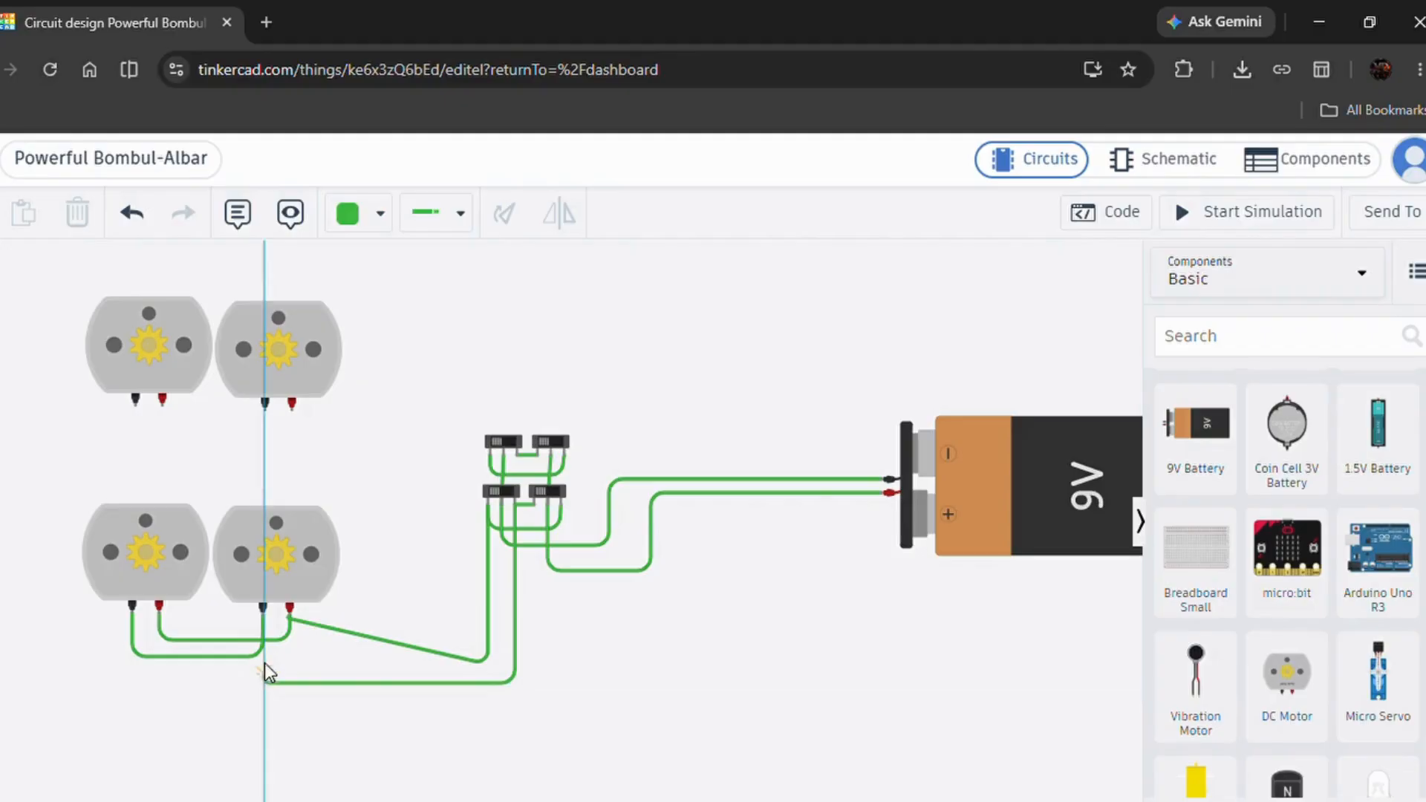
{"action": "left_click", "coordinate": [262, 614]}
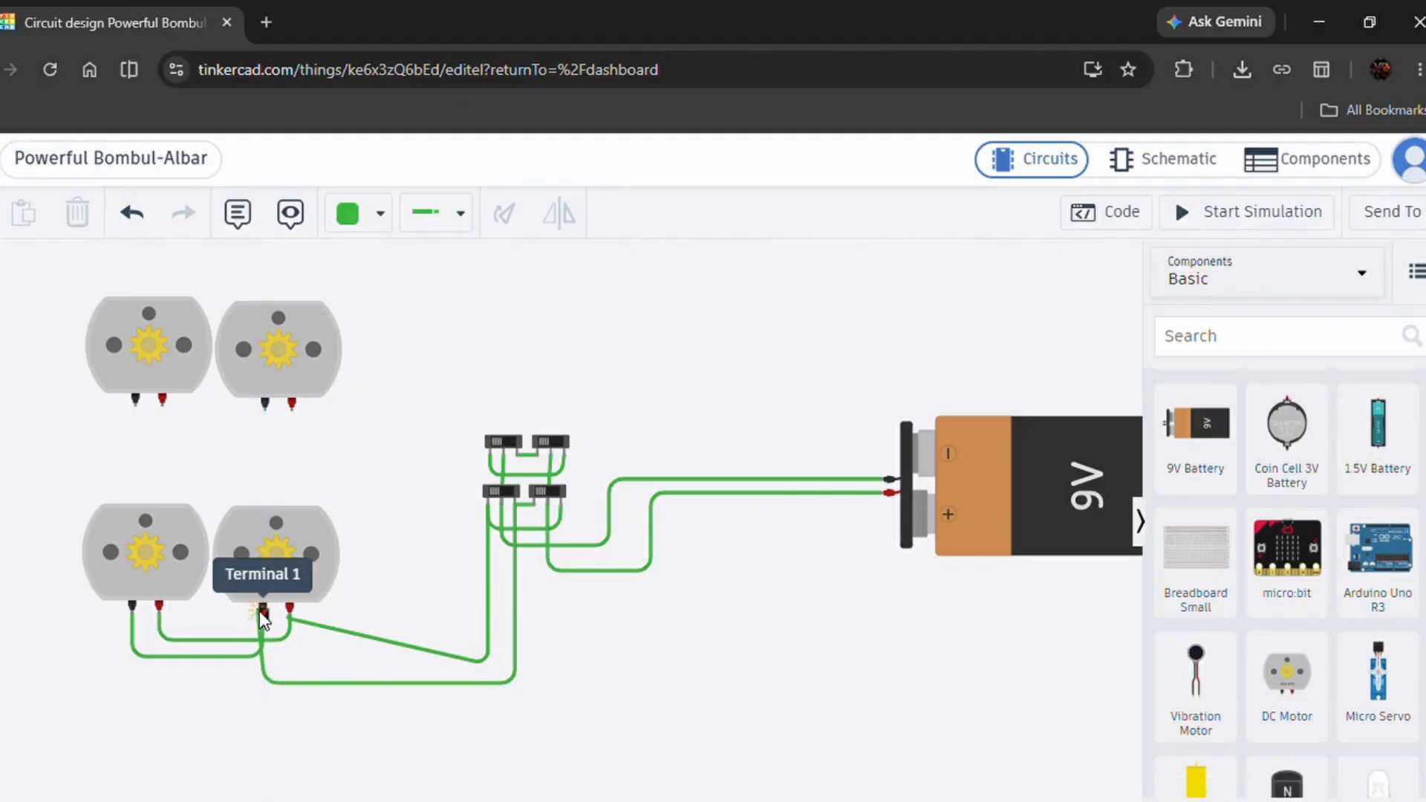
{"action": "left_click", "coordinate": [262, 615]}
{"action": "left_click", "coordinate": [506, 639]}
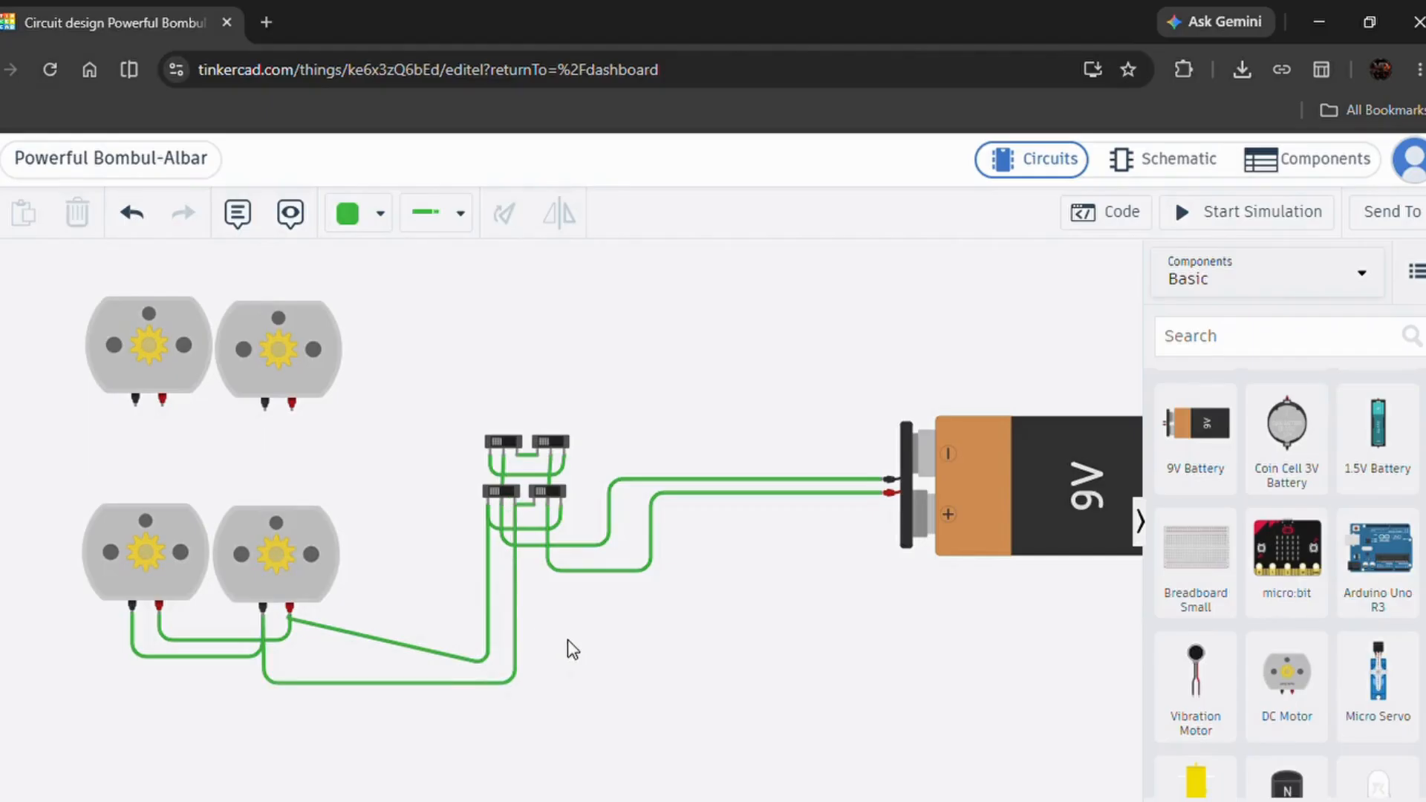
Step: Wire the upper-left slideswitch's left outer terminal to the red terminal of the upper-right DC motor
{"action": "left_click", "coordinate": [492, 452]}
{"action": "left_click", "coordinate": [307, 454]}
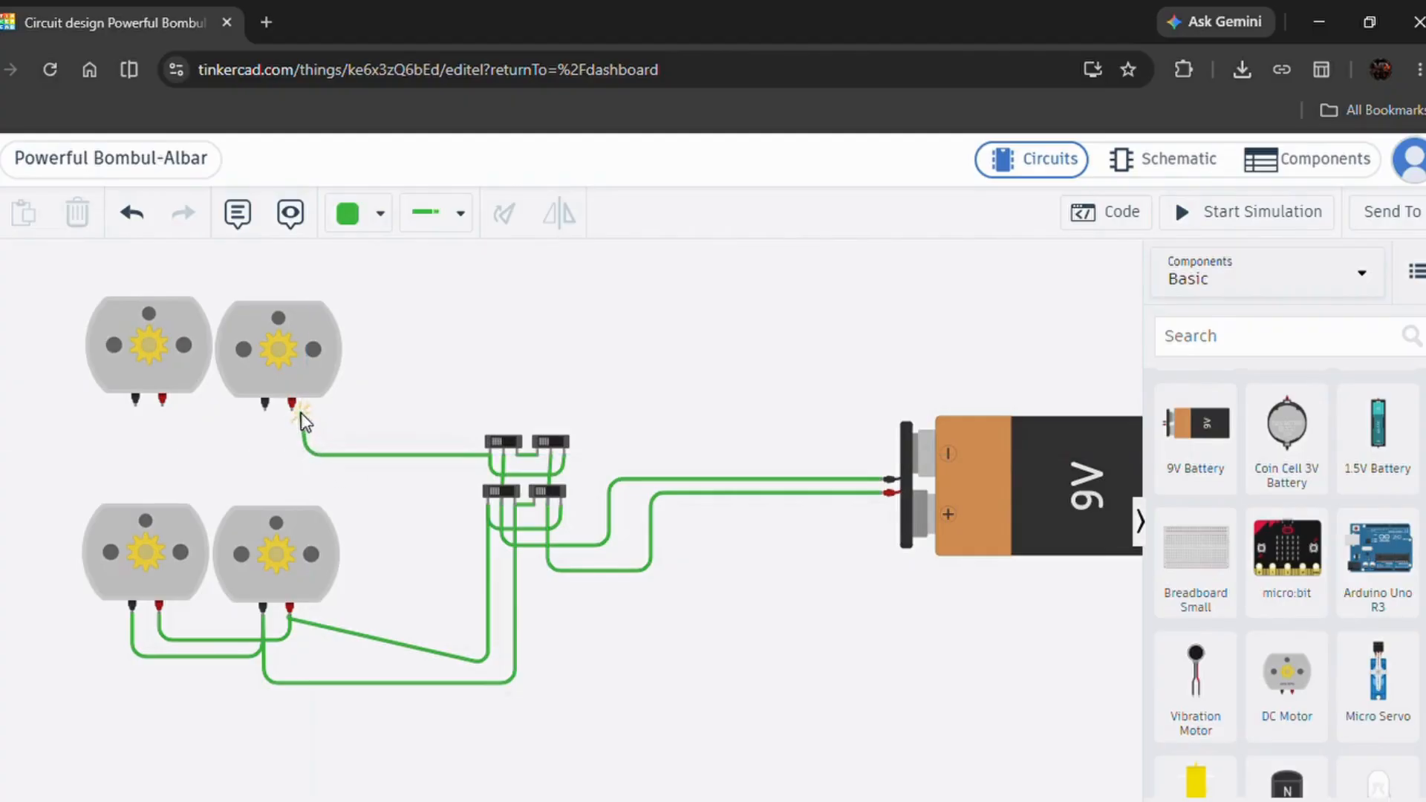
{"action": "left_click", "coordinate": [295, 409]}
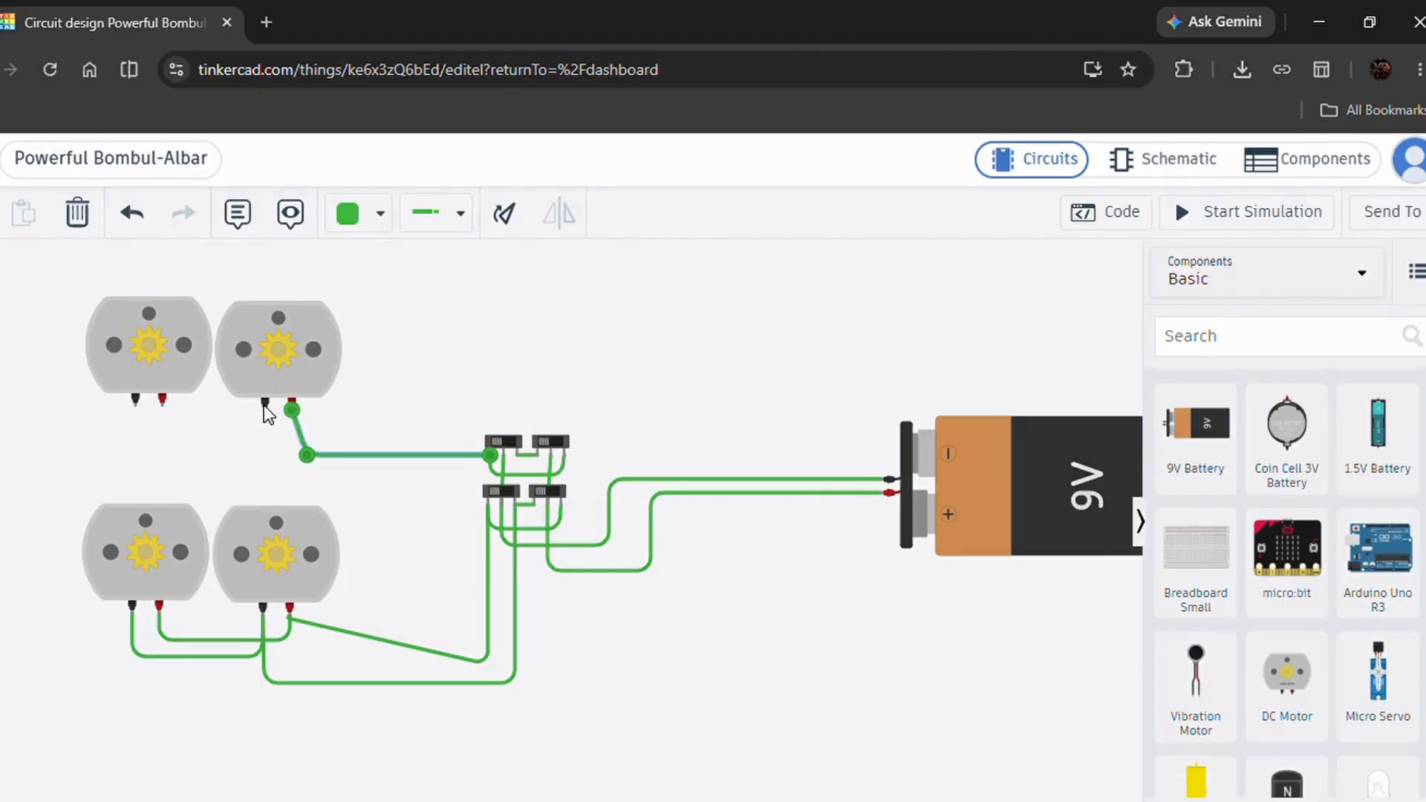
Step: Wire the upper-right DC motor's black terminal to the upper-left slideswitch's right outer terminal, routing it below the red-terminal wire
{"action": "left_click", "coordinate": [265, 407]}
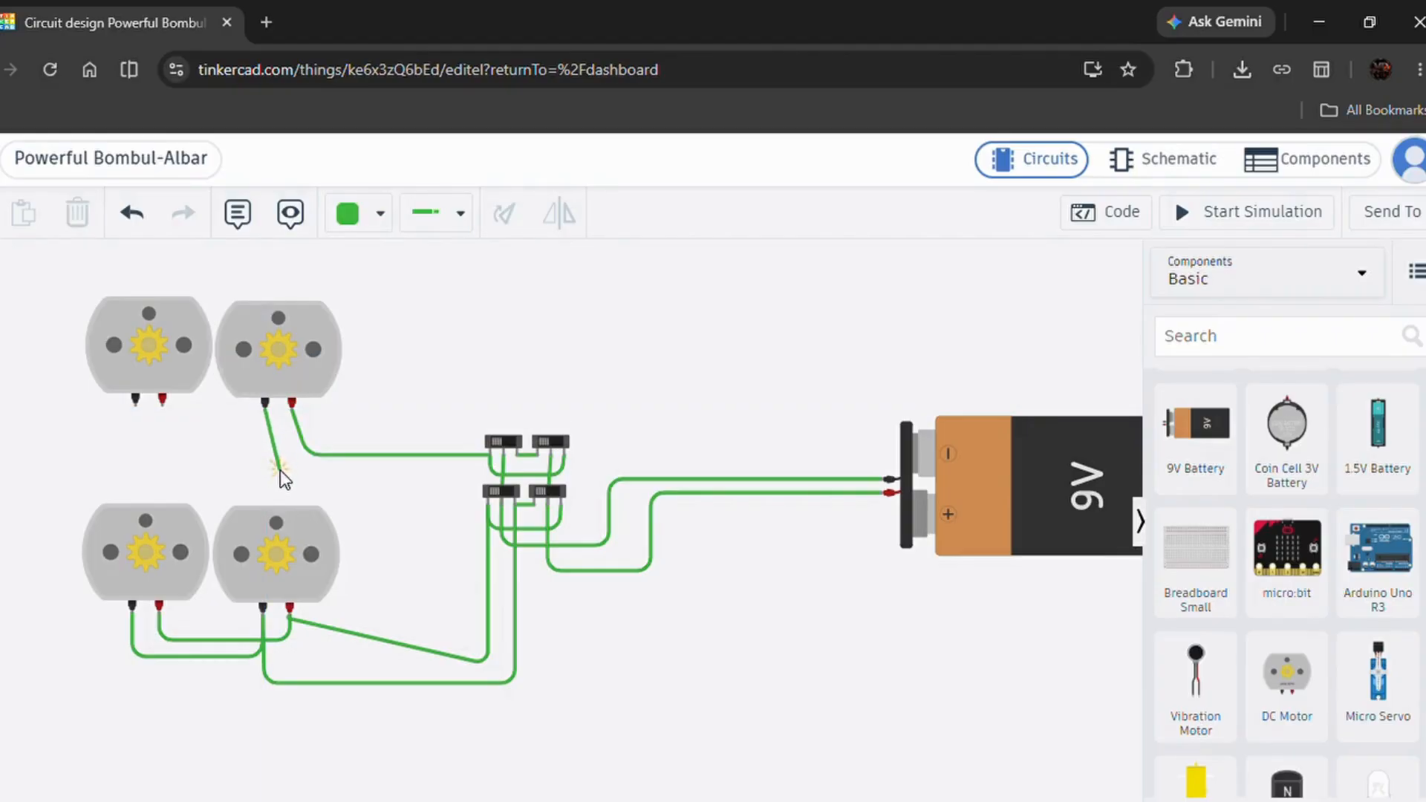
{"action": "left_click", "coordinate": [279, 469]}
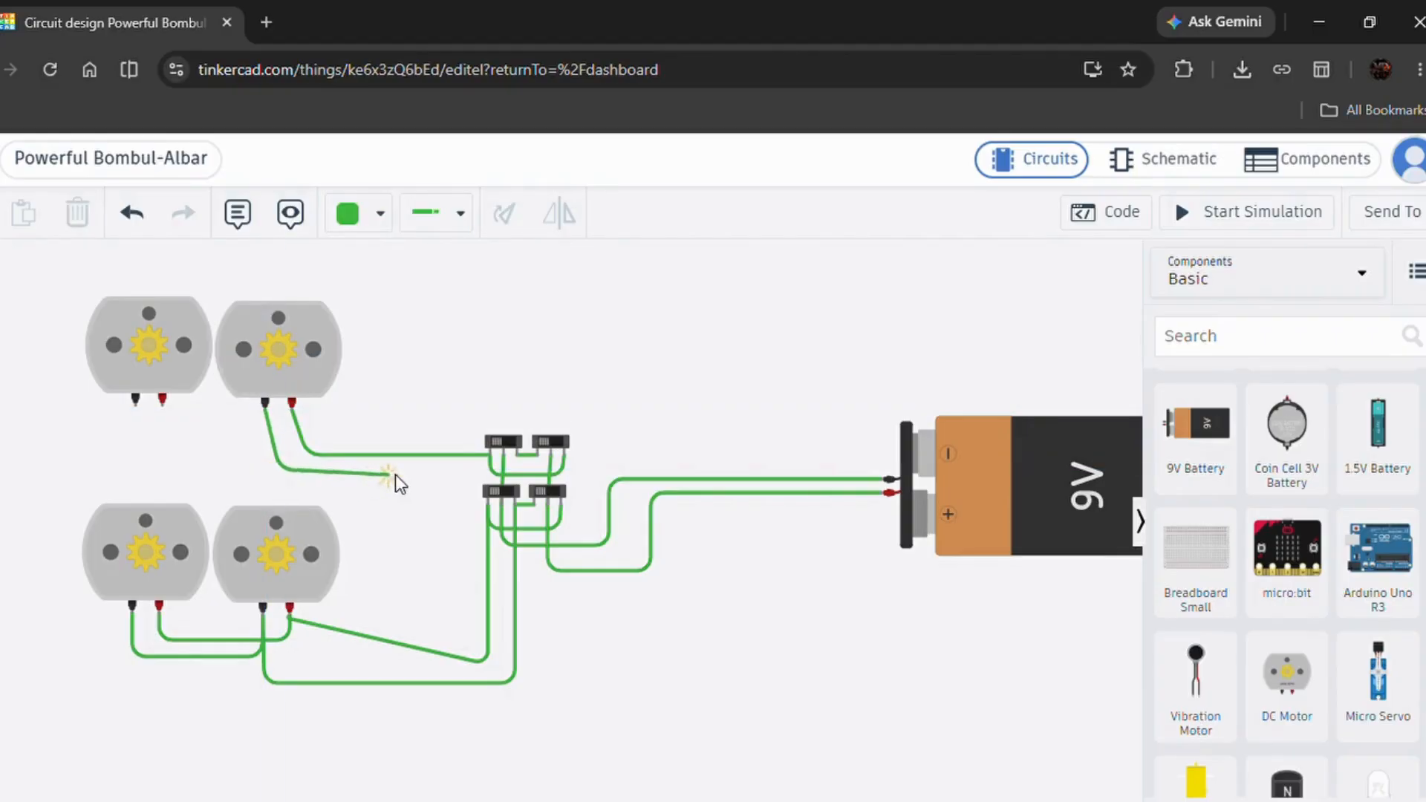
{"action": "left_click", "coordinate": [517, 453]}
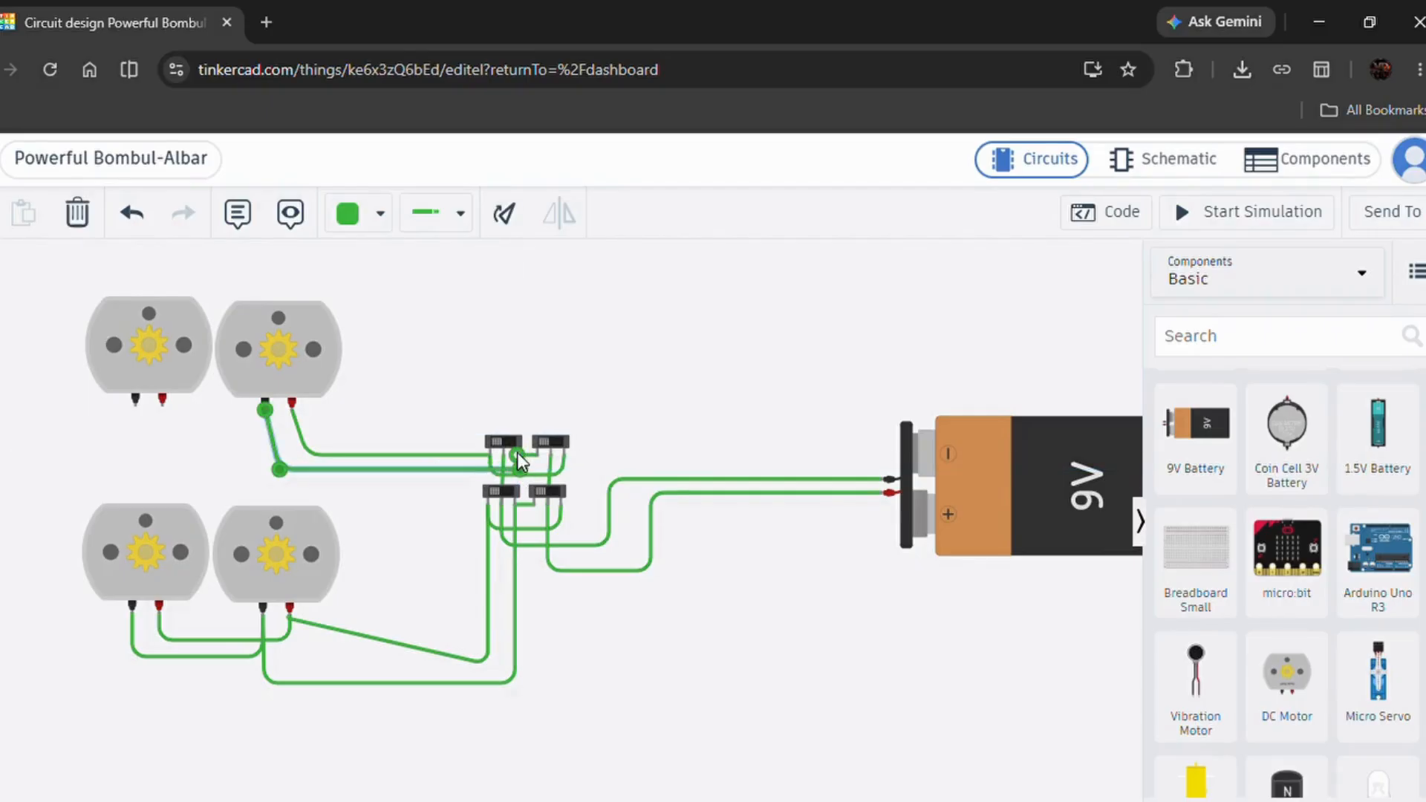
{"action": "left_click", "coordinate": [604, 268]}
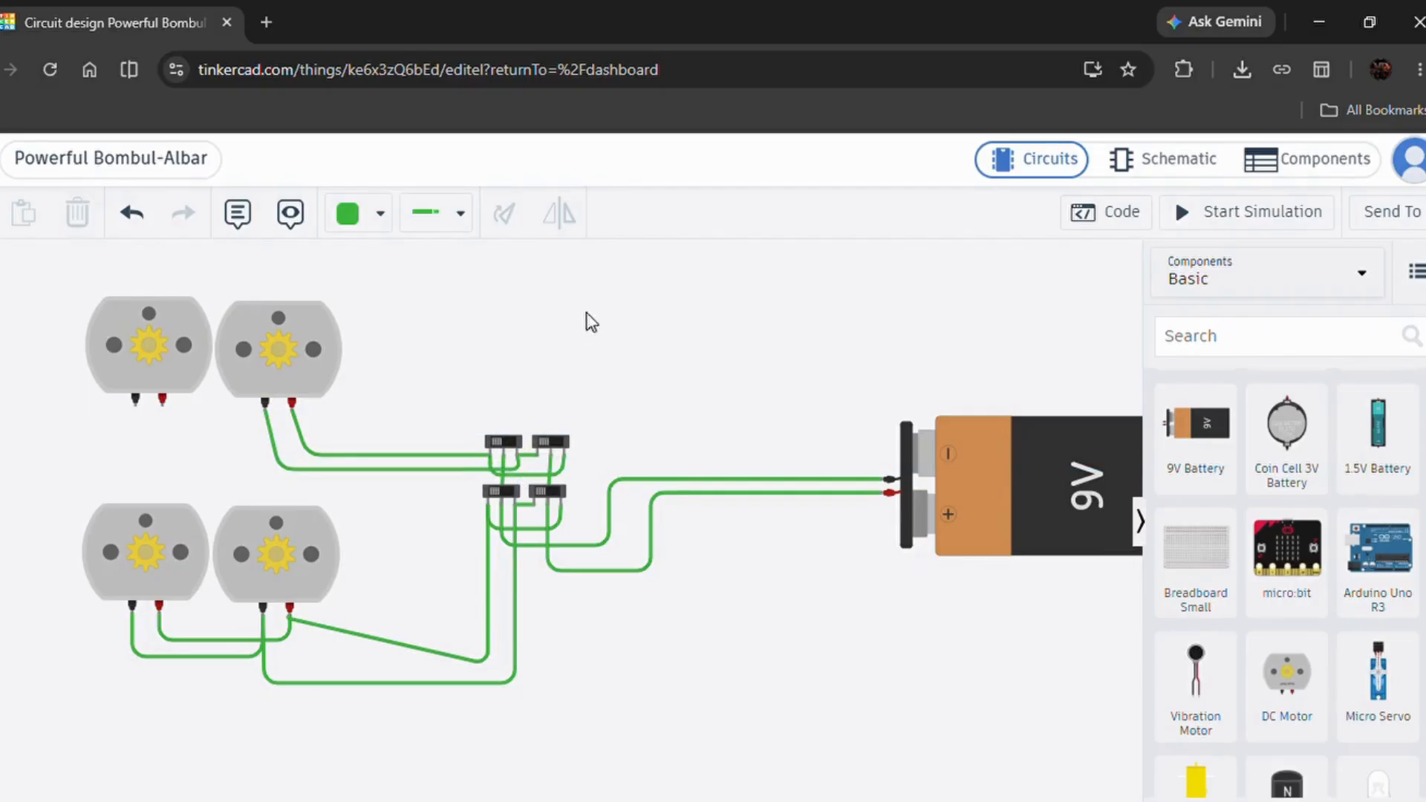
Step: Connect the black terminals of the two upper DC motors with a wire routed beneath them
{"action": "left_click", "coordinate": [135, 401]}
{"action": "left_click", "coordinate": [135, 441]}
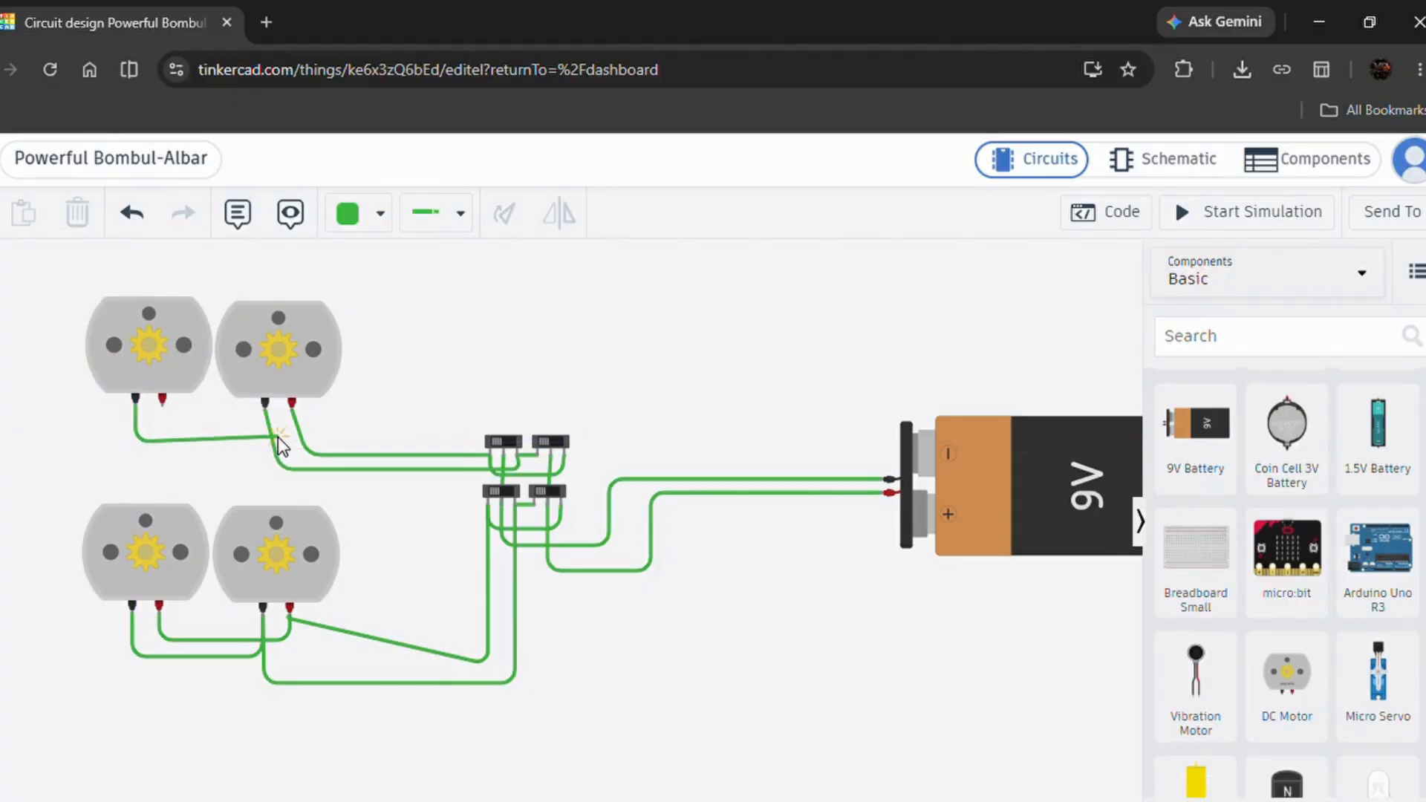
{"action": "left_click", "coordinate": [275, 441]}
{"action": "left_click", "coordinate": [266, 409]}
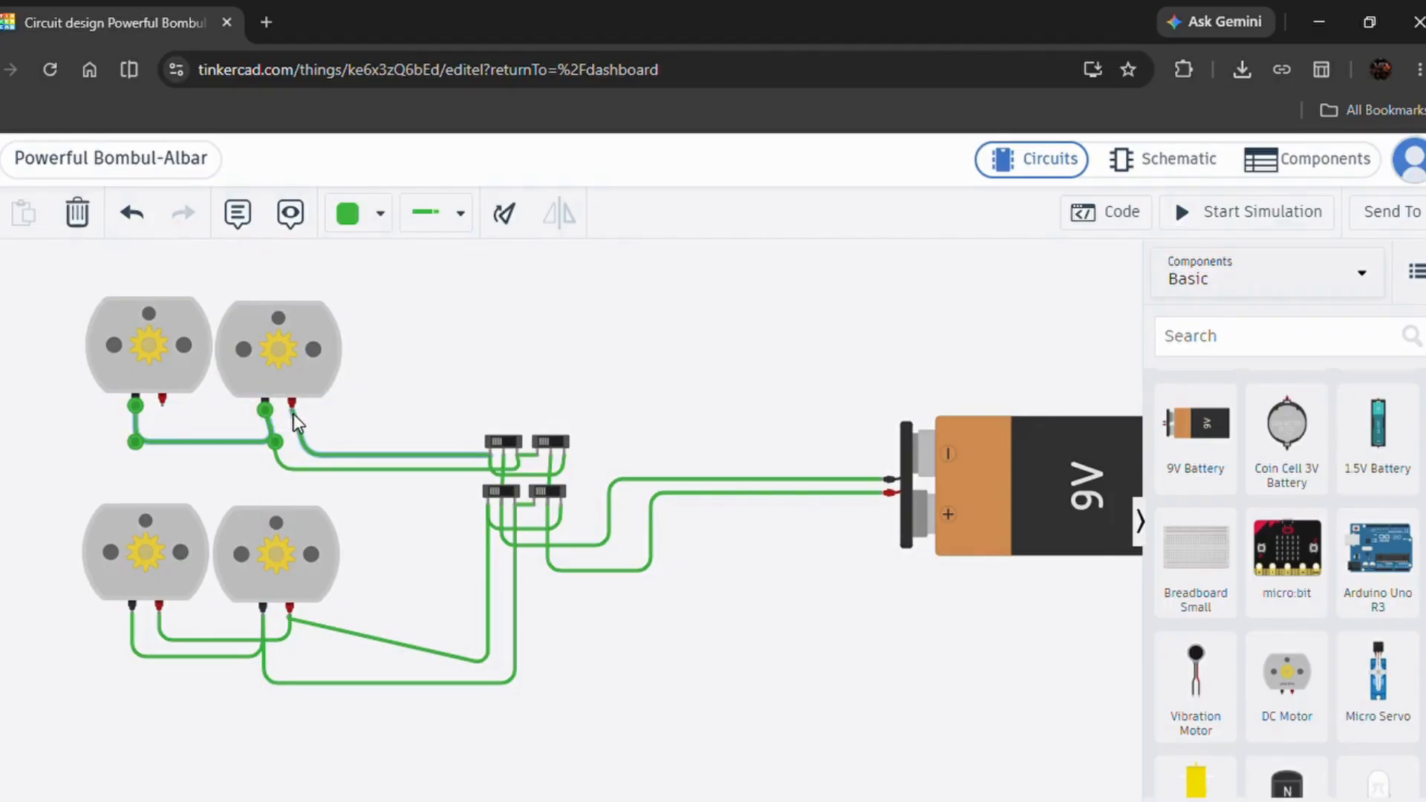
Step: Connect the red terminals of the two upper DC motors with a wire routed below the black-terminal wire
{"action": "left_click", "coordinate": [291, 408]}
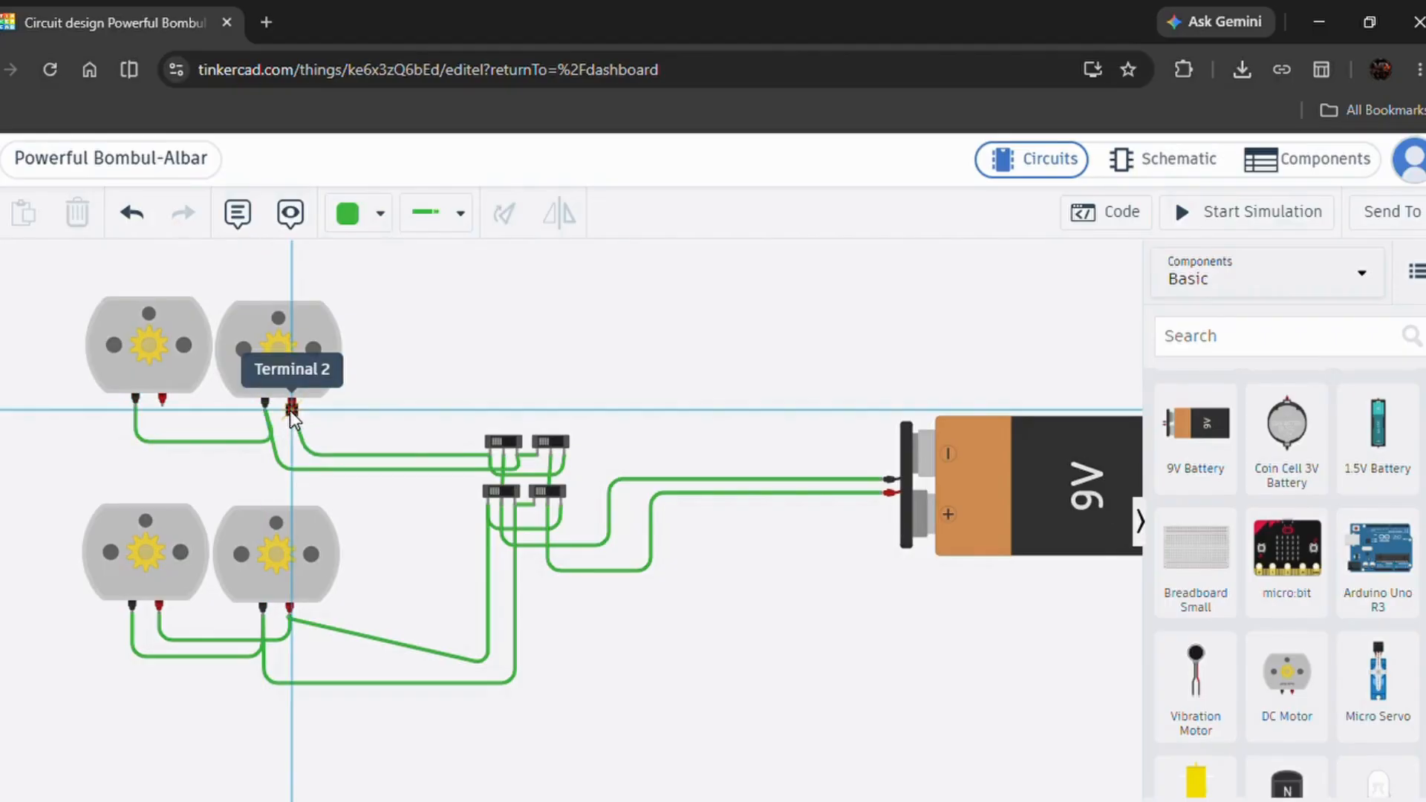
{"action": "left_click", "coordinate": [292, 478]}
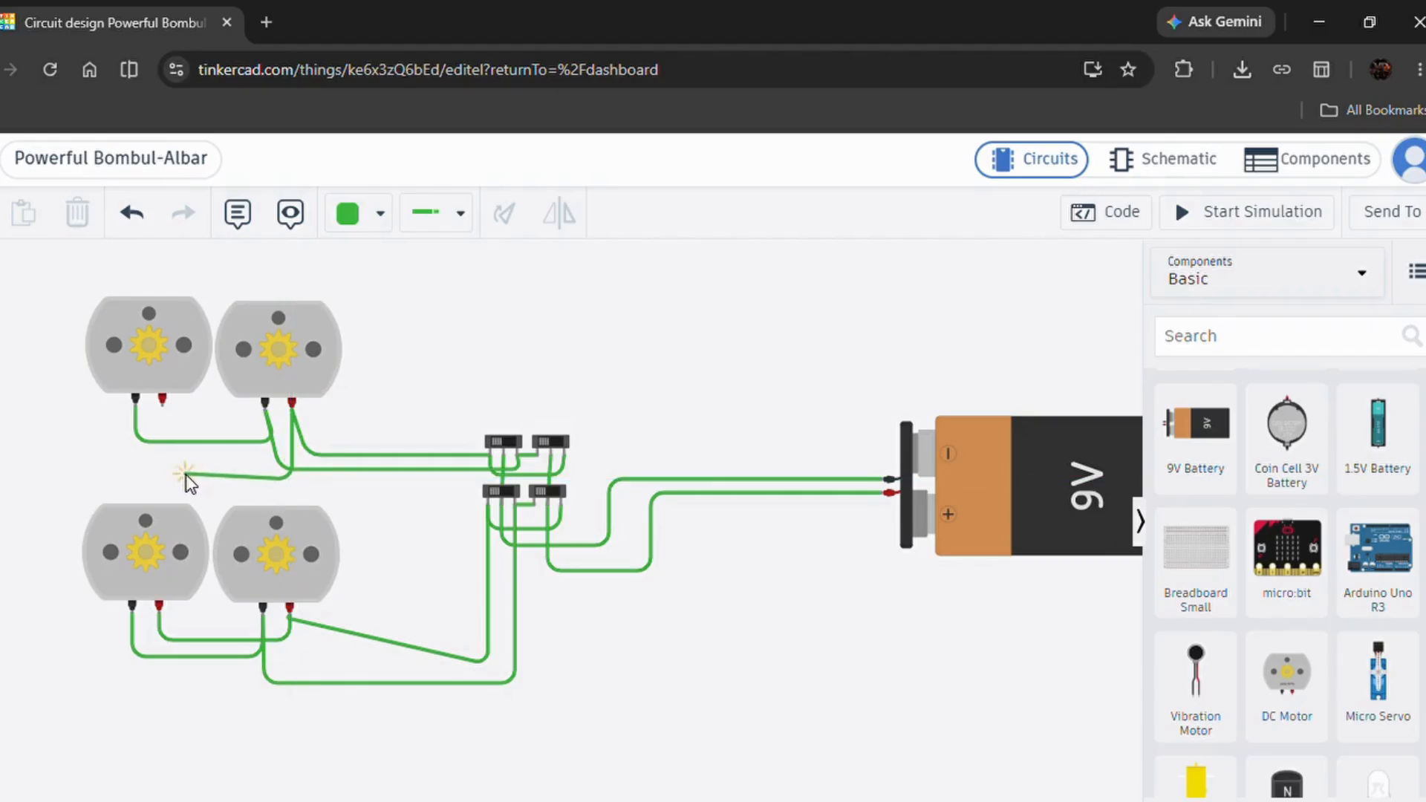
{"action": "left_click", "coordinate": [162, 479]}
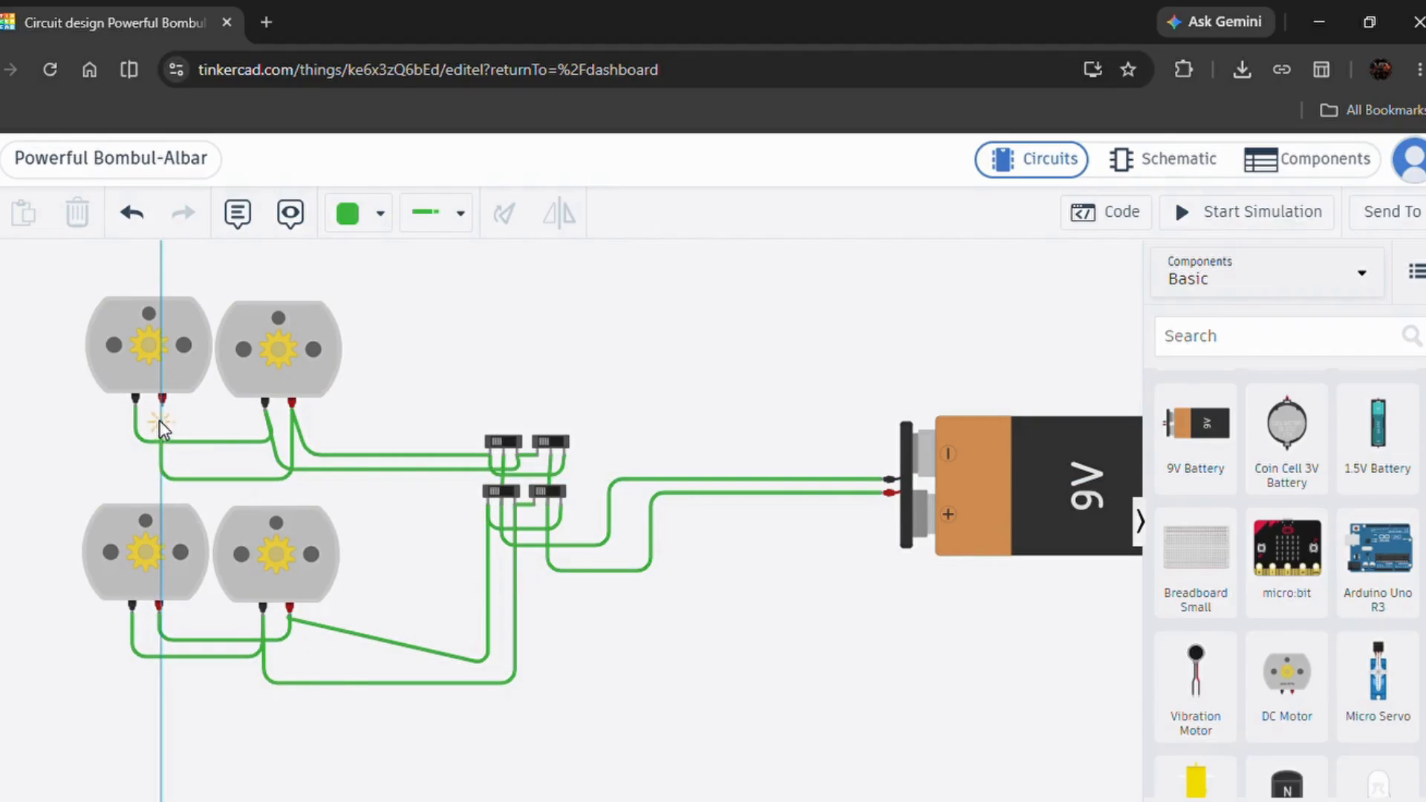
{"action": "left_click", "coordinate": [162, 403]}
{"action": "left_click", "coordinate": [639, 404]}
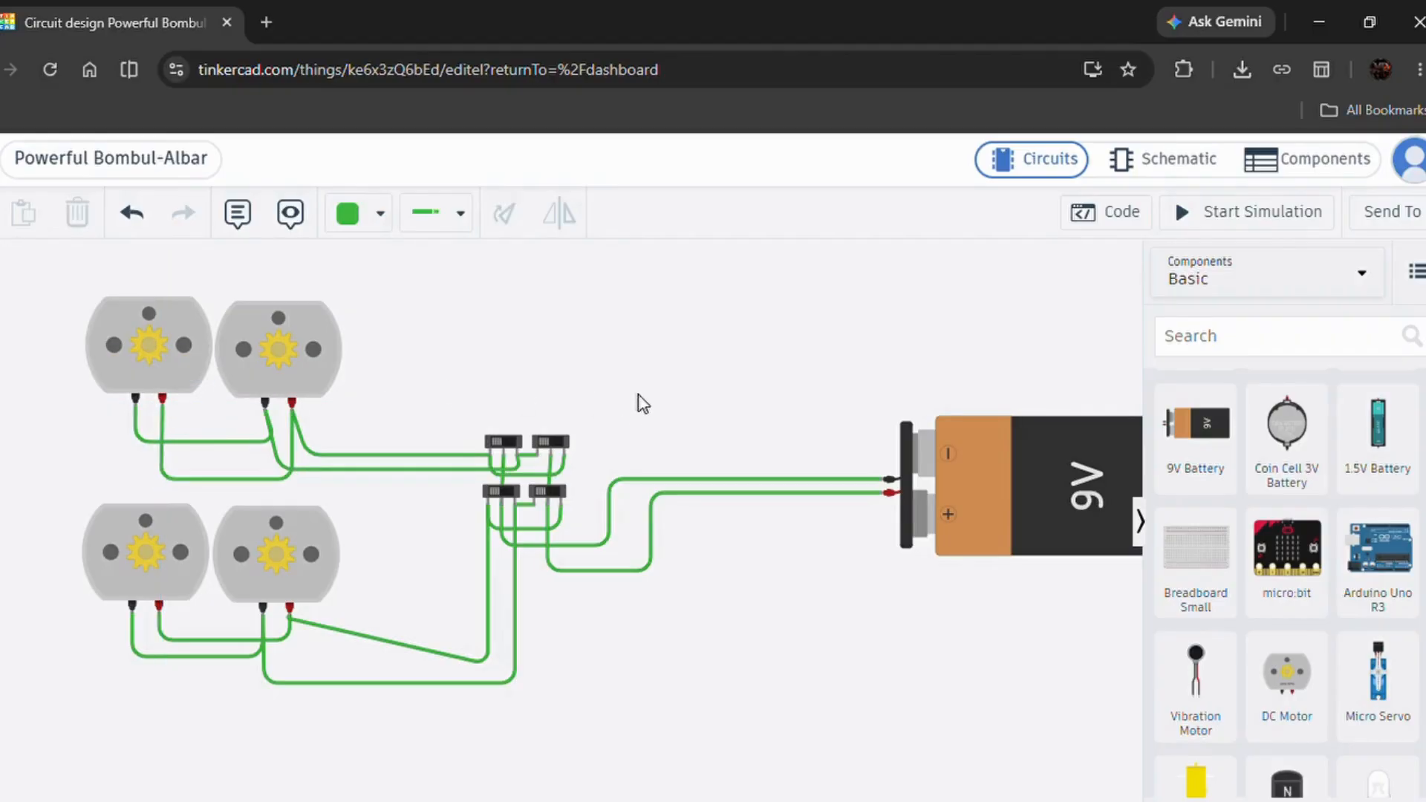
Step: Start the simulation and toggle slideswitches 1, 2, 3 and 4 in turn to test the motors' directions
{"action": "left_click", "coordinate": [1225, 211]}
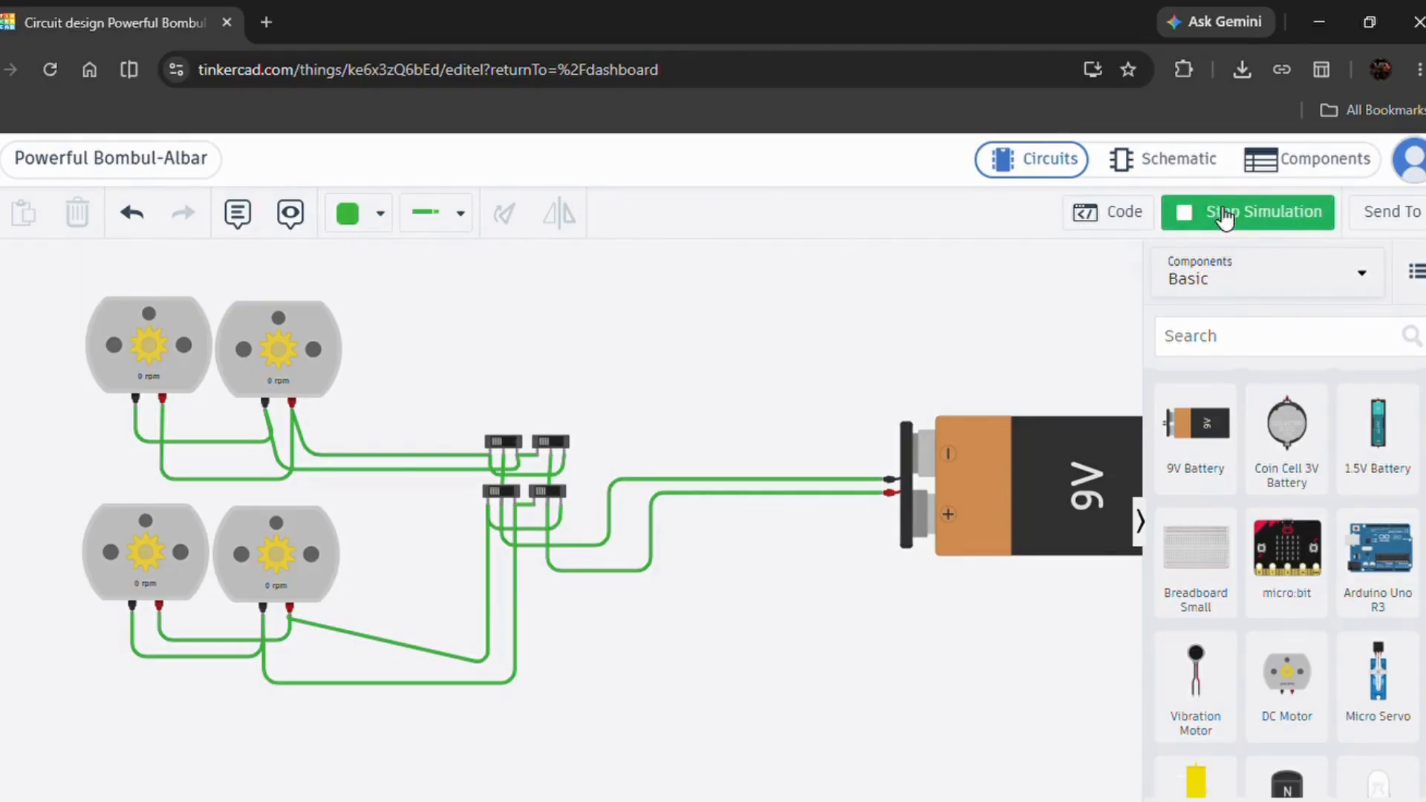
{"action": "left_click", "coordinate": [496, 444]}
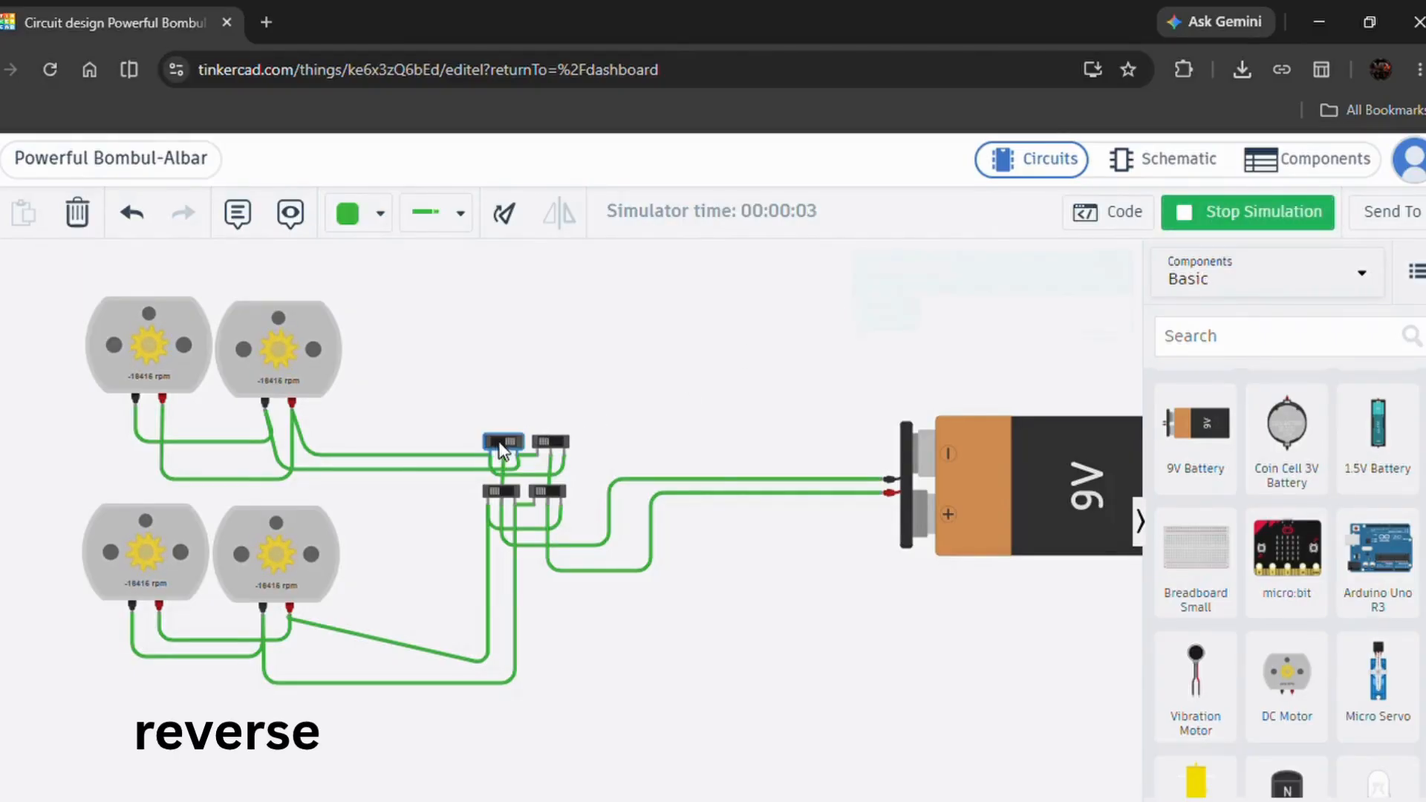
{"action": "left_click", "coordinate": [554, 441]}
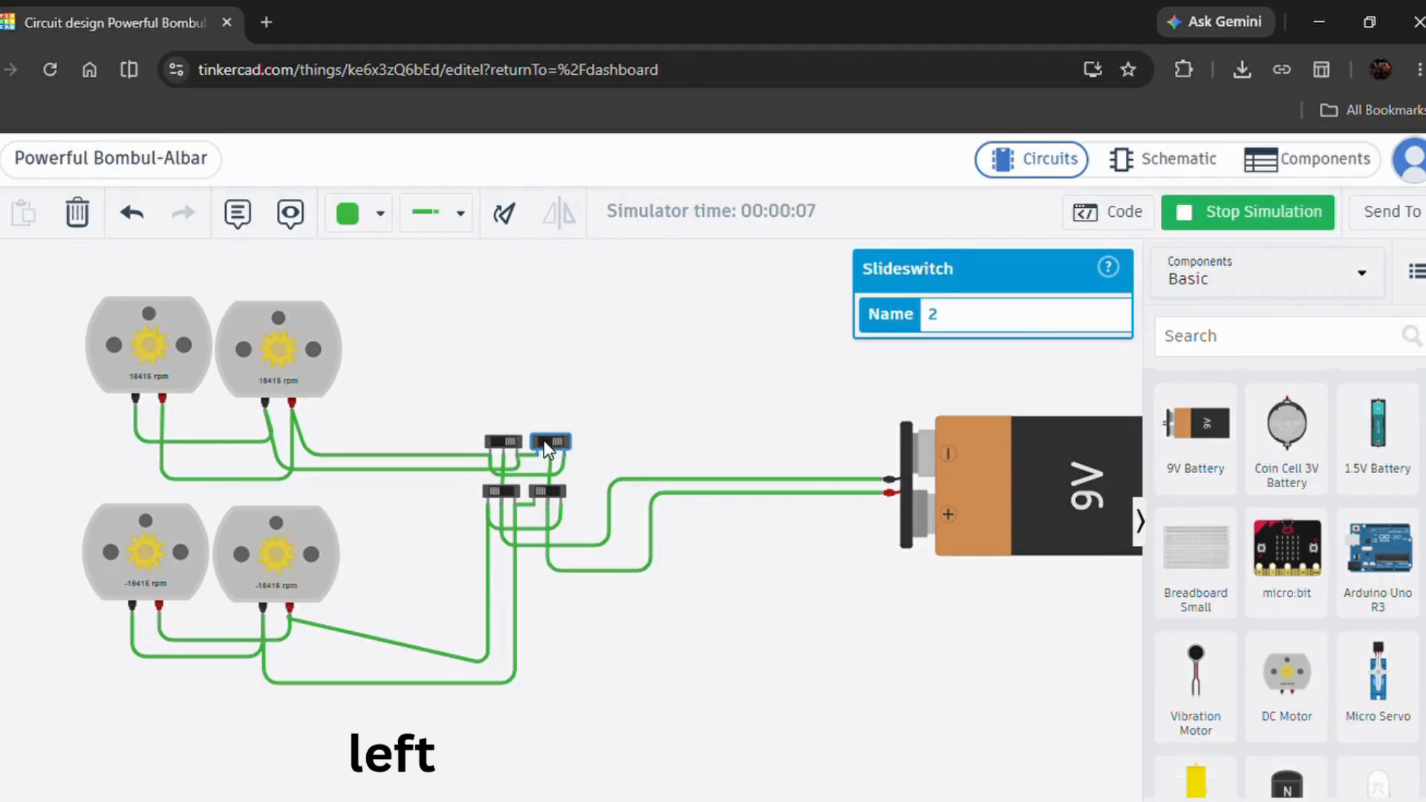
{"action": "left_click", "coordinate": [505, 493]}
{"action": "left_click", "coordinate": [548, 491]}
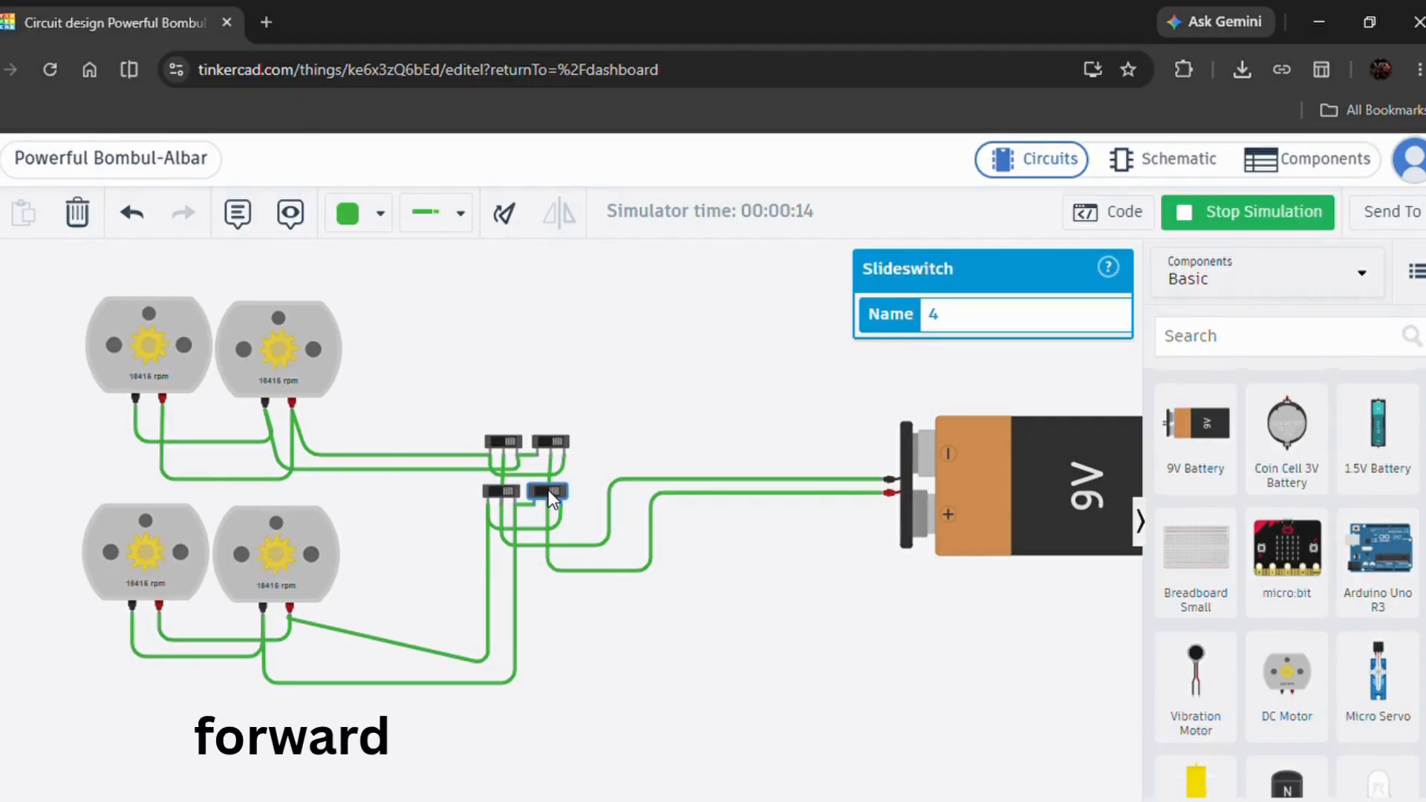
Step: Toggle slideswitches 3 and 4 of the lower row to test how they drive the motors
{"action": "left_click", "coordinate": [505, 493]}
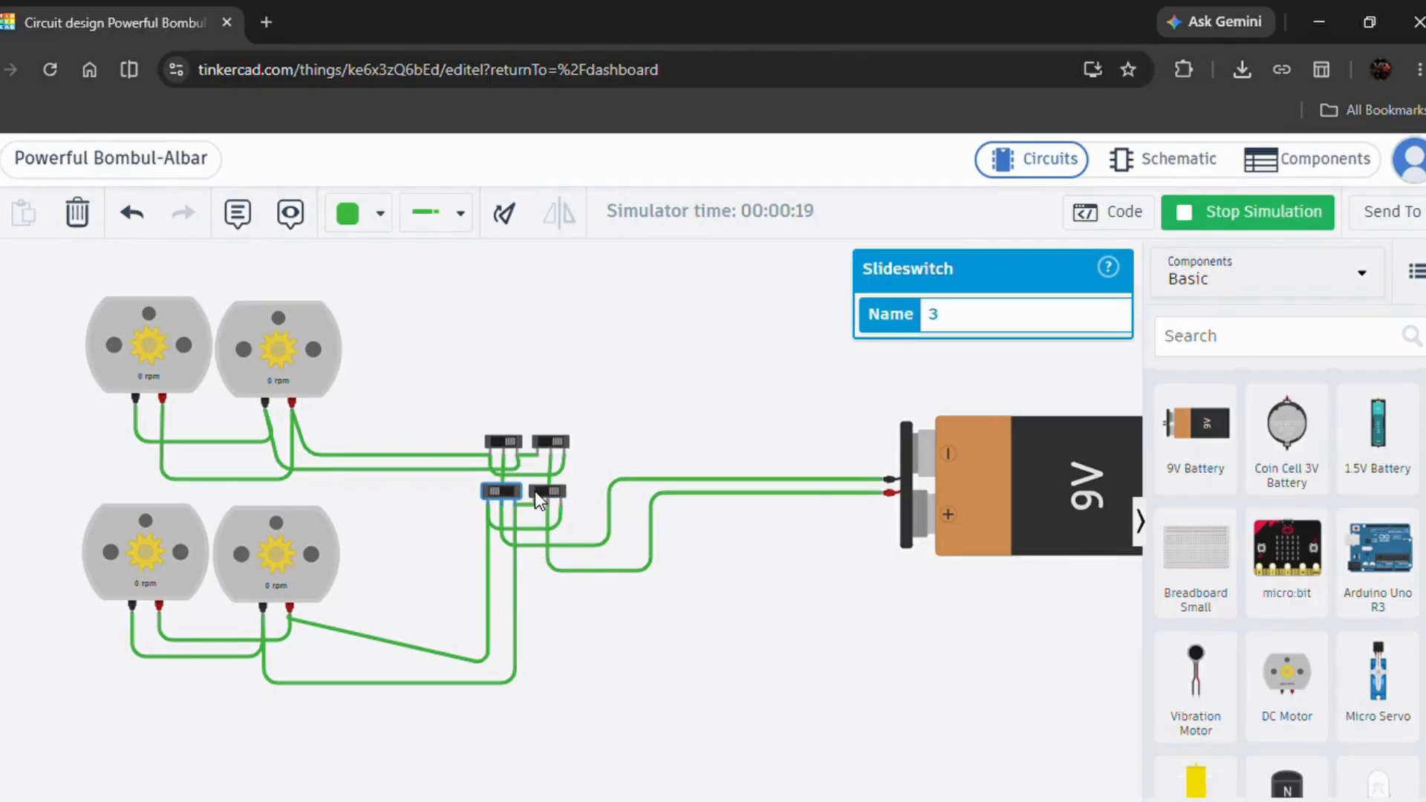
{"action": "left_click", "coordinate": [504, 496]}
{"action": "left_click", "coordinate": [551, 493]}
{"action": "left_click", "coordinate": [556, 496]}
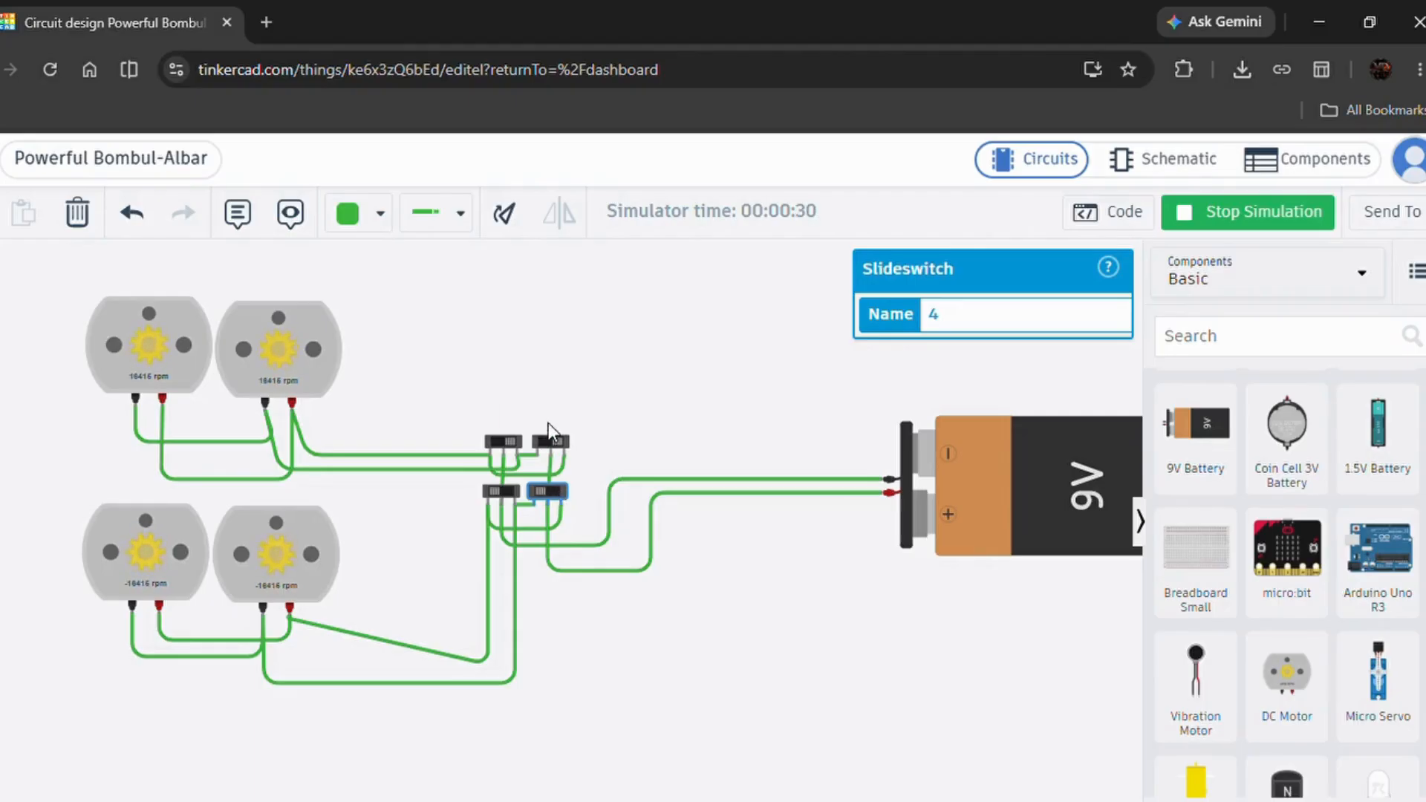
Step: Toggle slideswitches 2 and 1 of the upper row to test the motors, and stop the simulation
{"action": "left_click", "coordinate": [557, 443]}
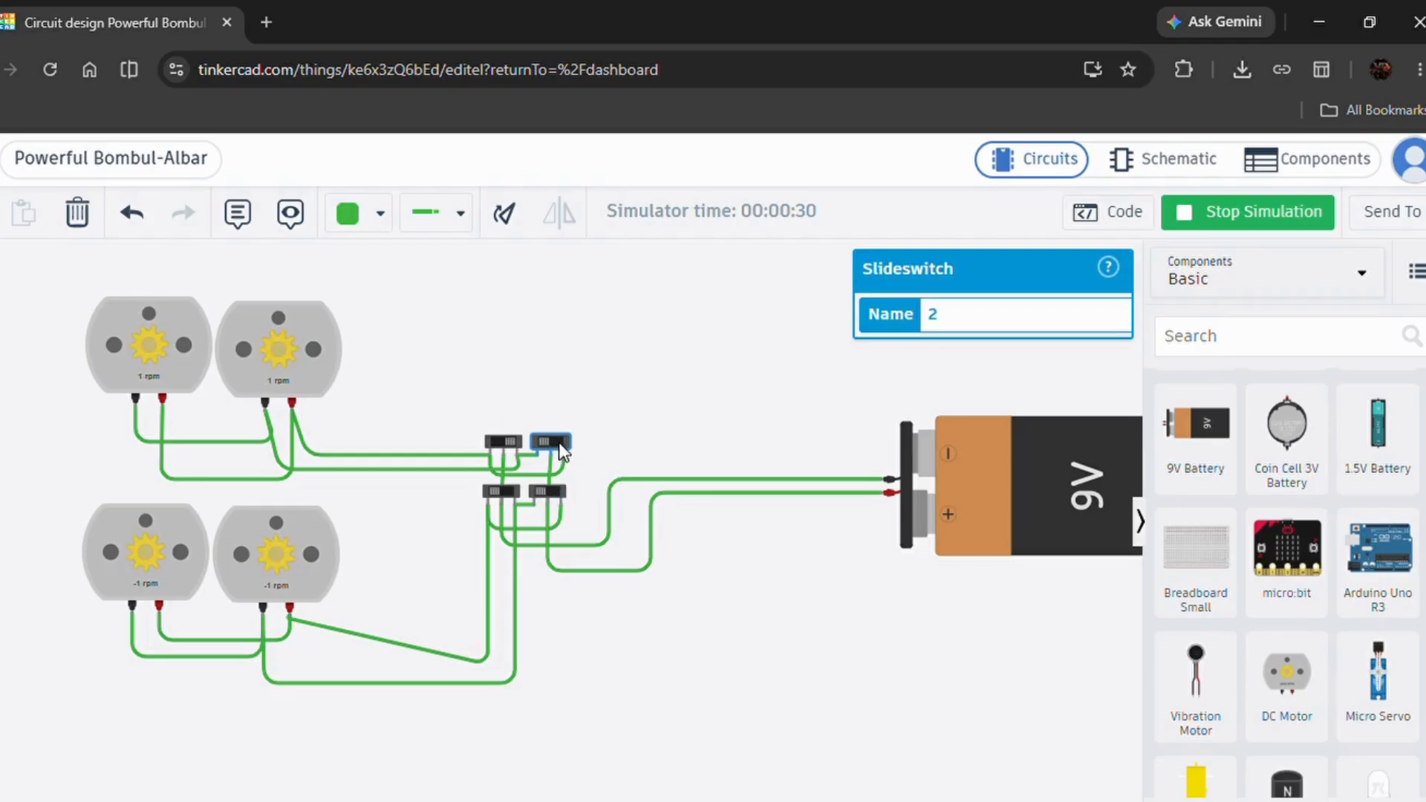
{"action": "left_click", "coordinate": [513, 445]}
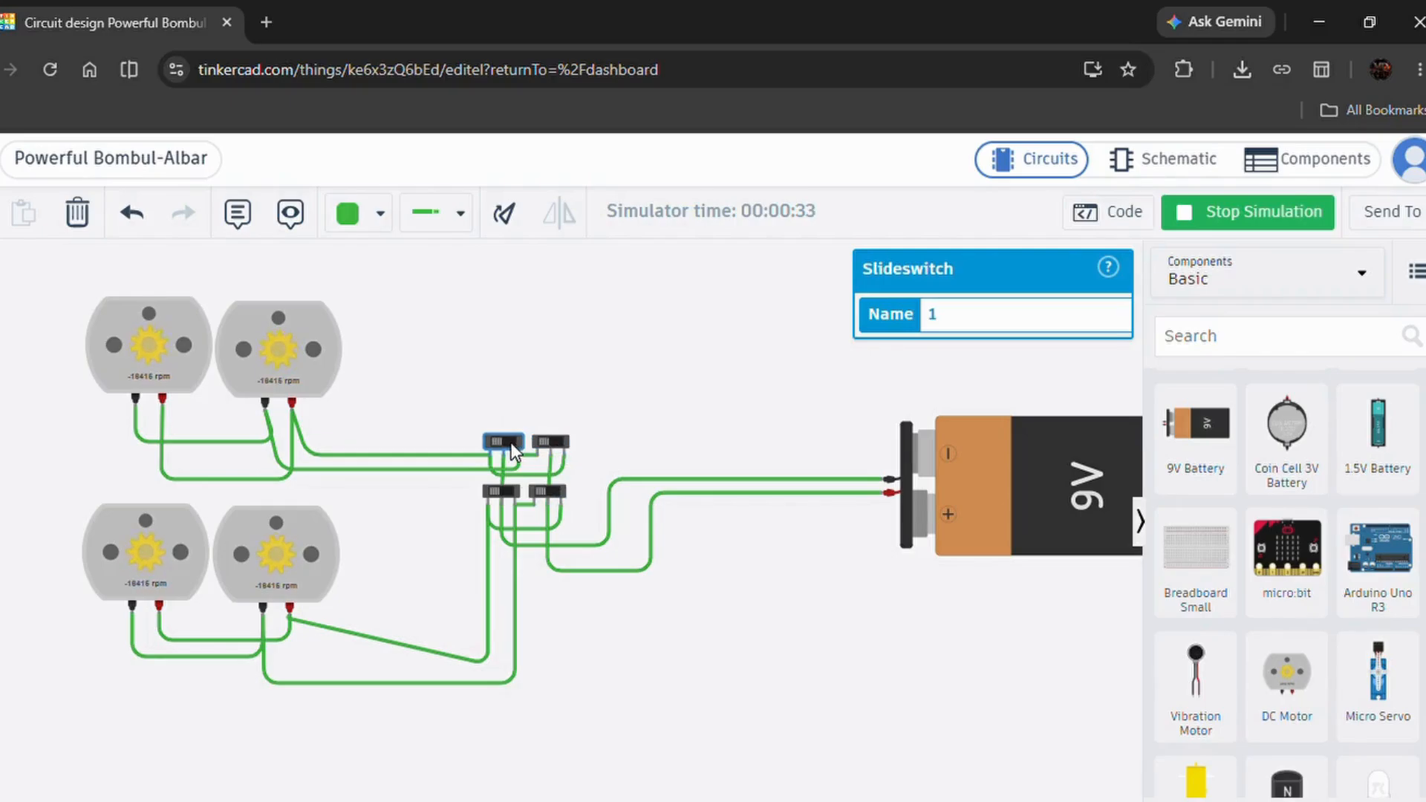
{"action": "left_click", "coordinate": [553, 445]}
{"action": "left_click", "coordinate": [553, 446]}
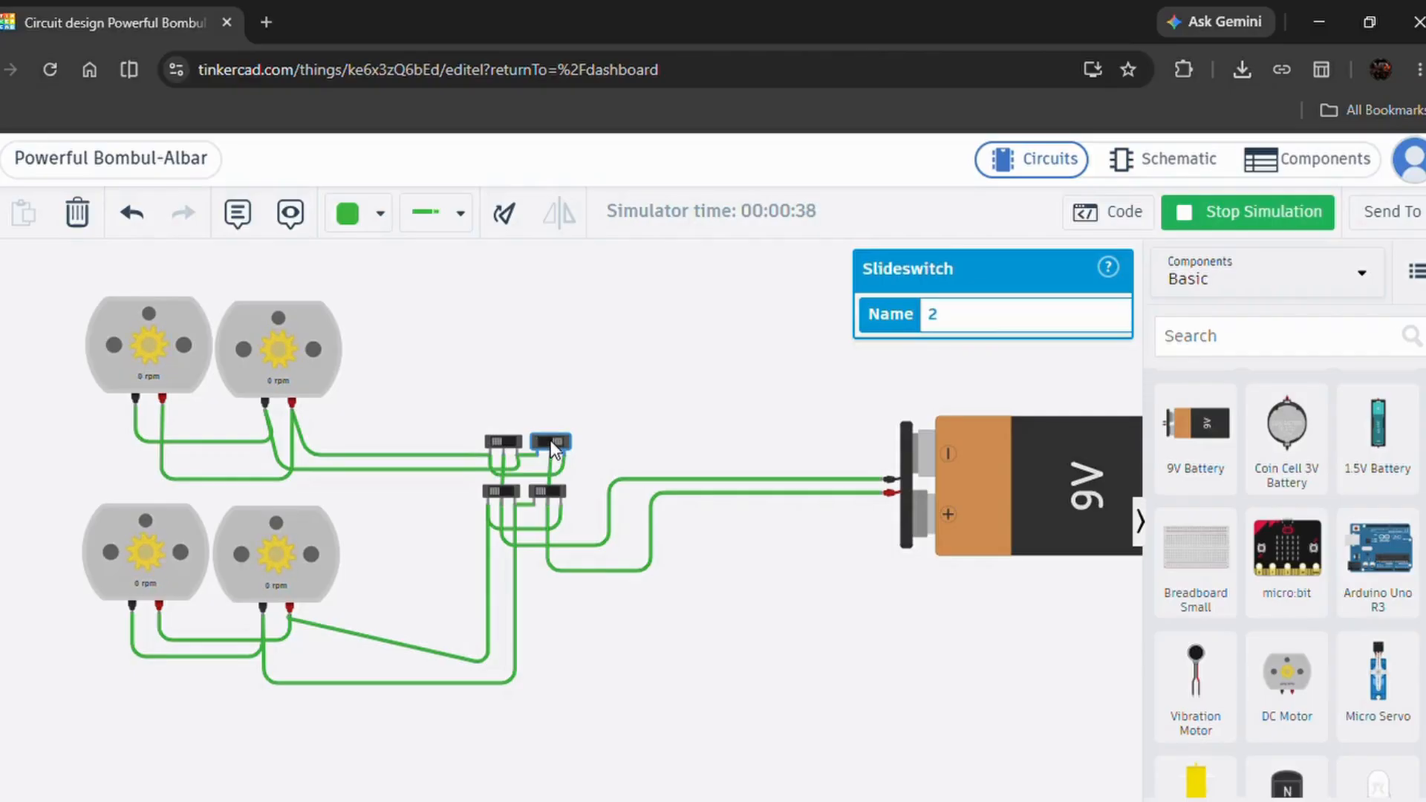
{"action": "key", "text": "s"}
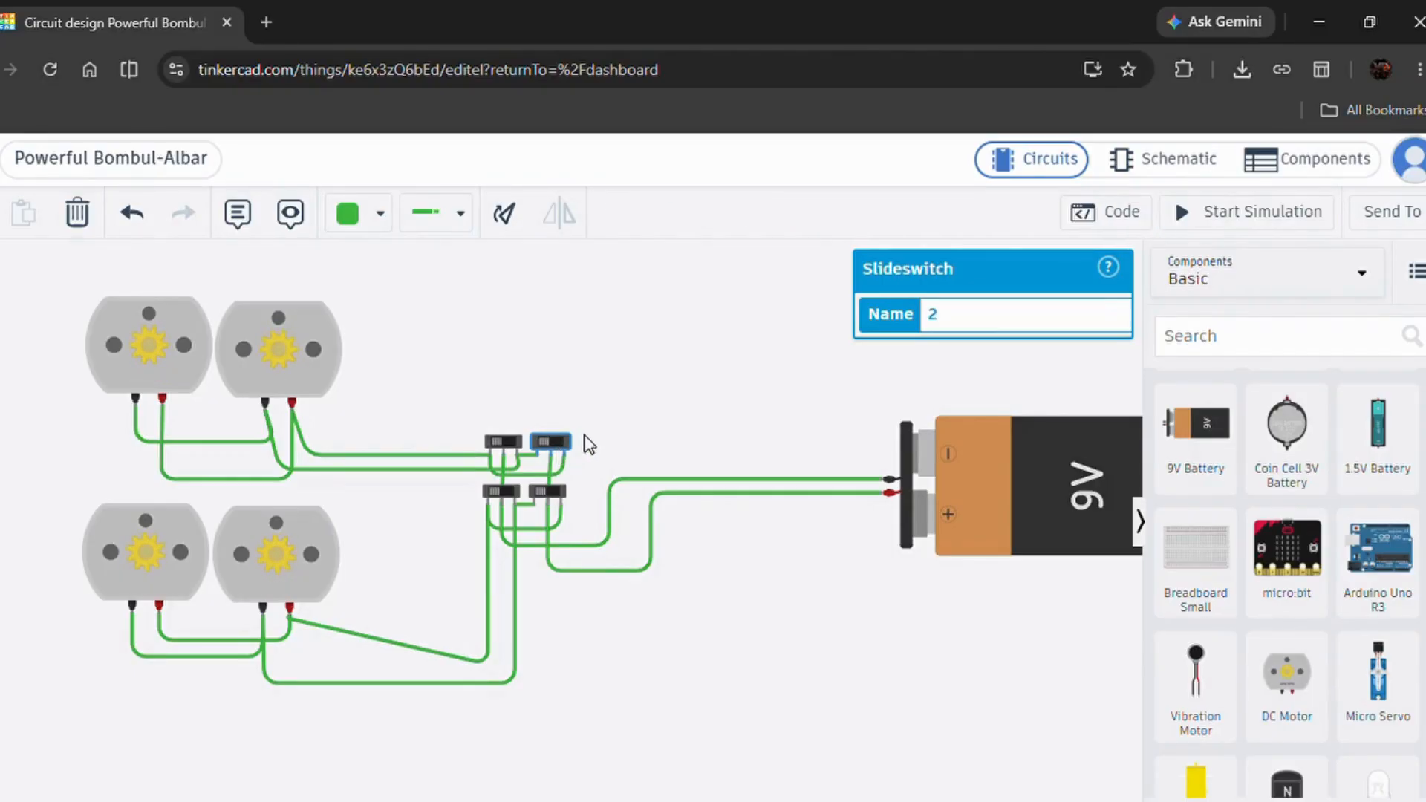